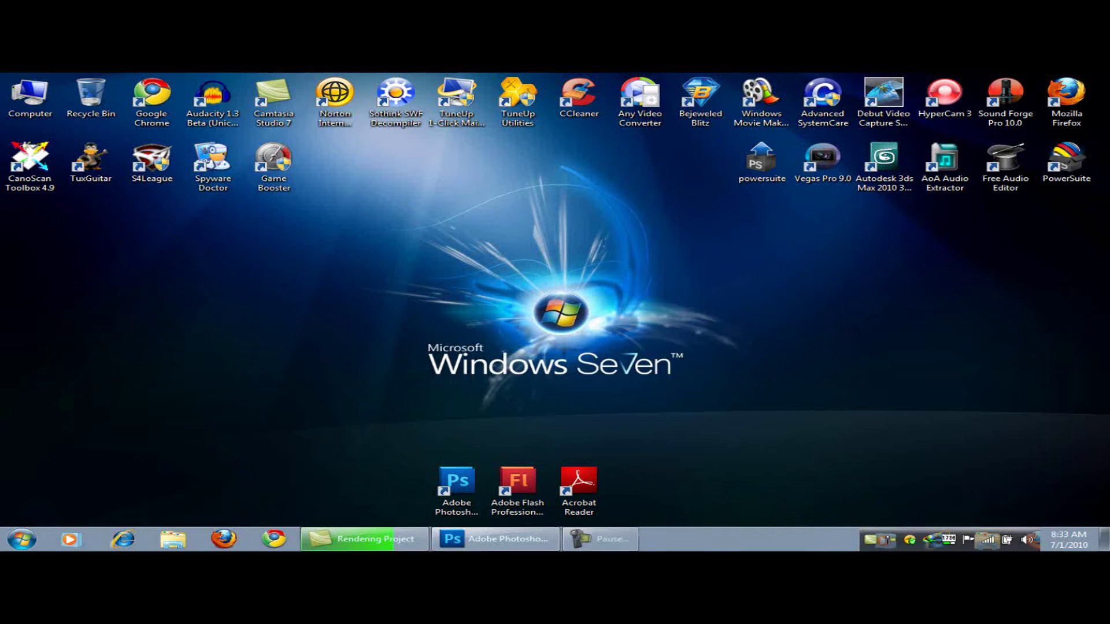
# Create a new transparent 1366 × 768 pixel document
pyautogui.hotkey('alt', 'f')
pyautogui.press('Escape')
pyautogui.hotkey('ctrl', 'n')
pyautogui.press('Tab')
pyautogui.press('Tab')
pyautogui.write('1366')
pyautogui.press('Tab')
pyautogui.press('Tab')
pyautogui.write('768')
pyautogui.press('Return')
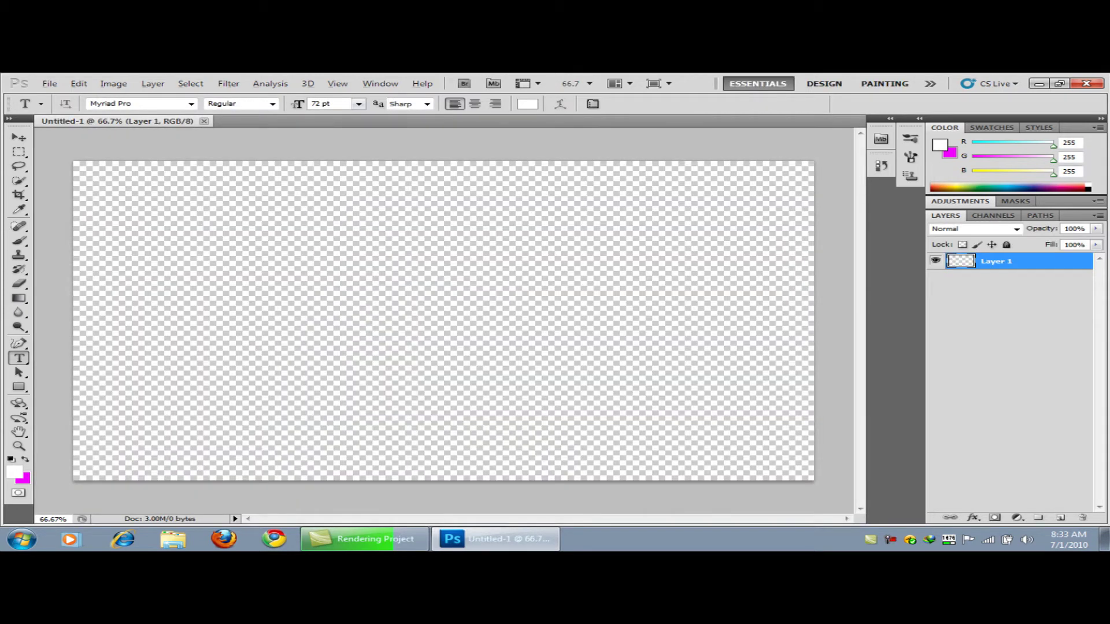
# Fill Layer 1 with black (#000000)
pyautogui.hotkey('alt', 'BackSpace')
pyautogui.press('x')
pyautogui.click(15, 472)
pyautogui.write('000000')
pyautogui.press('Return')
pyautogui.hotkey('alt', 'BackSpace')
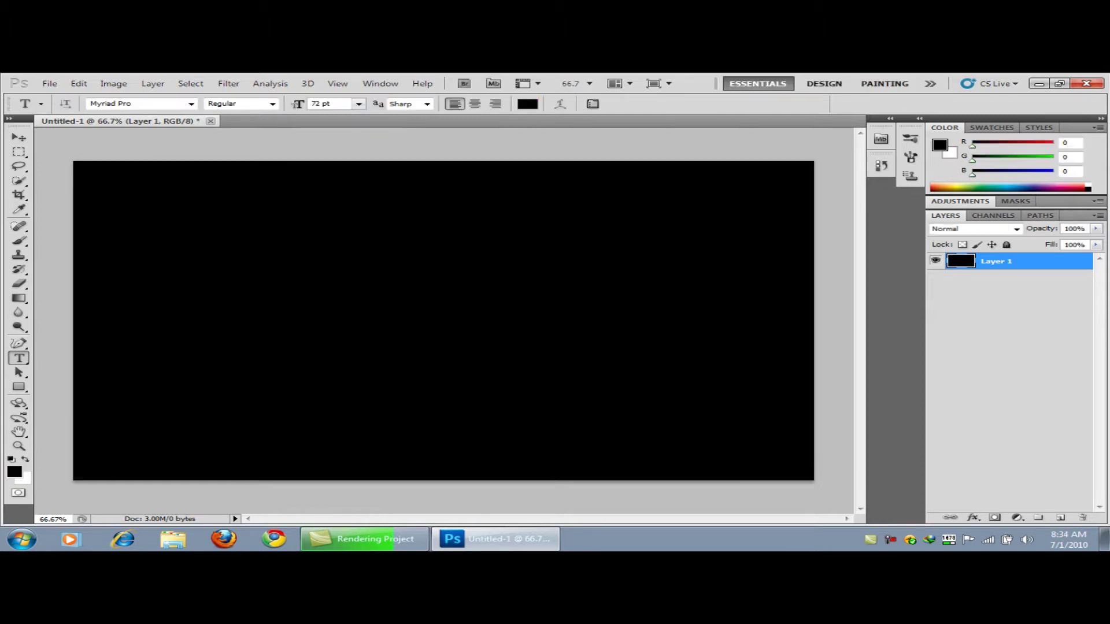
# Add empty Layer 2 and choose a large soft round brush
pyautogui.hotkey('ctrl', 'shift', 'alt', 'n')
pyautogui.press('b')
pyautogui.click(84, 104)
pyautogui.scroll(-3, 101, 219)
pyautogui.click(139, 249)
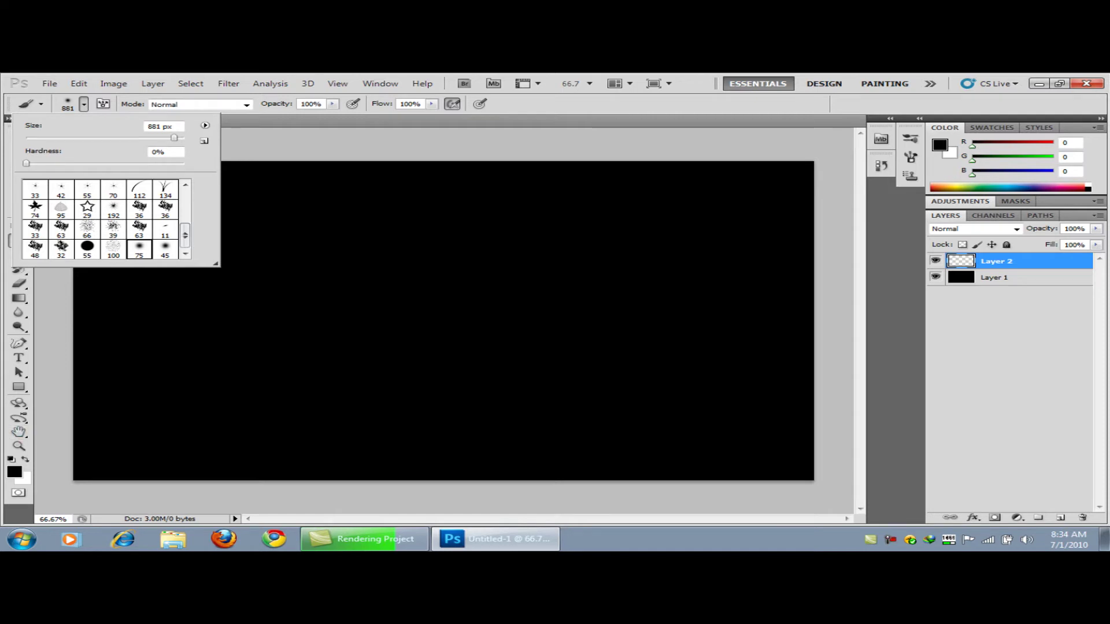
# Paint one large soft magenta glow at the canvas centre
pyautogui.click(15, 472)
pyautogui.click(549, 182)
pyautogui.click(718, 176)
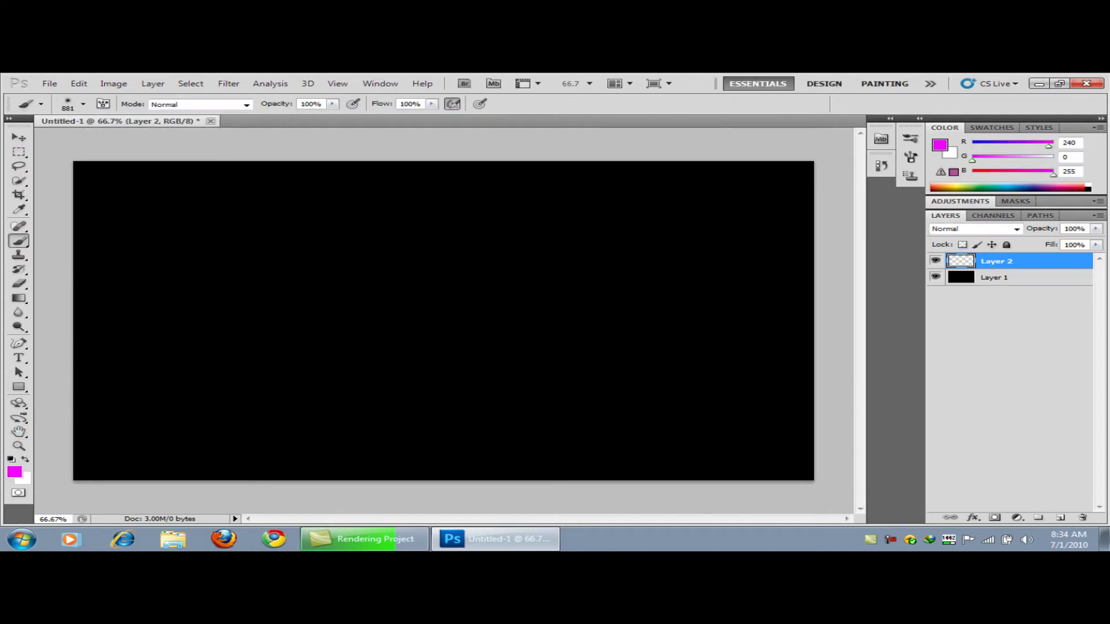
pyautogui.click(440, 309)
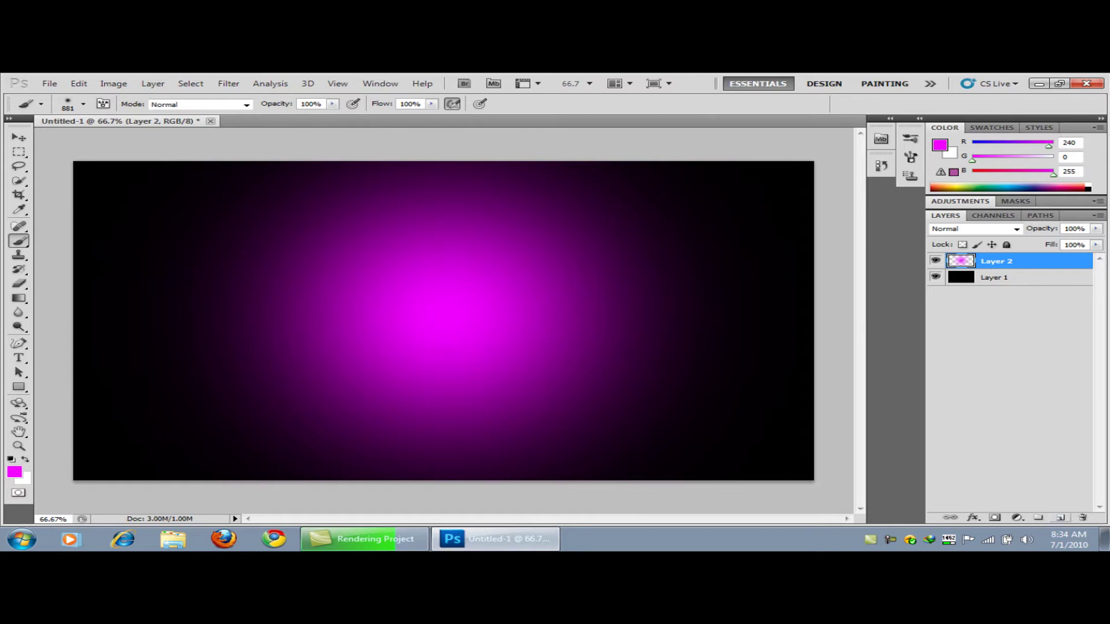
# Add a Gradient Overlay to Layer 2 with a magenta left stop
pyautogui.rightClick(994, 260)
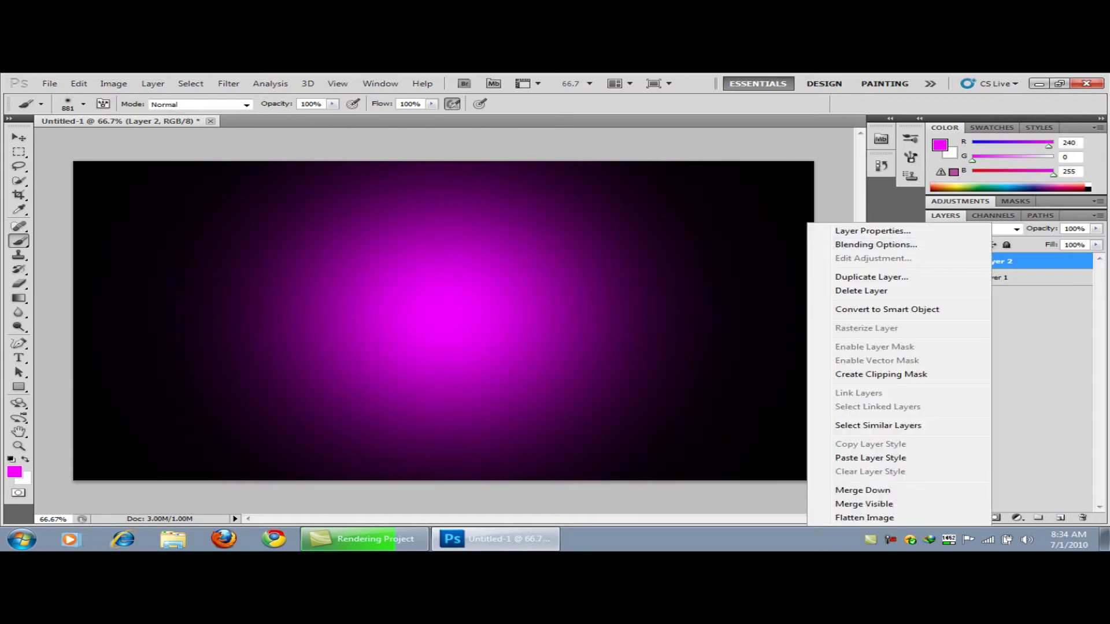
pyautogui.click(875, 244)
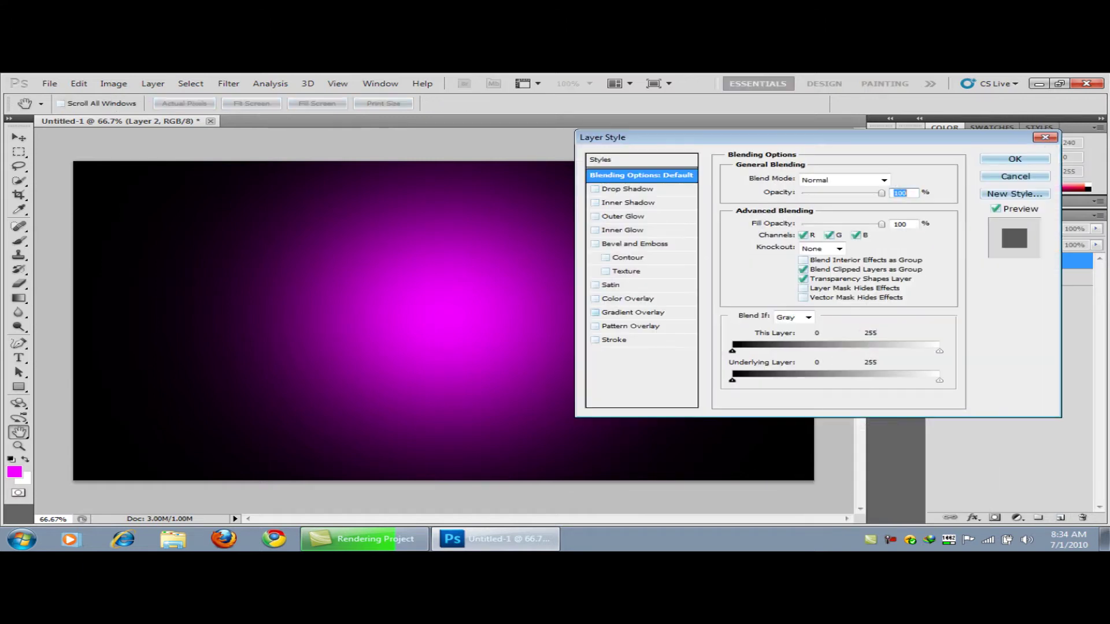
pyautogui.click(833, 206)
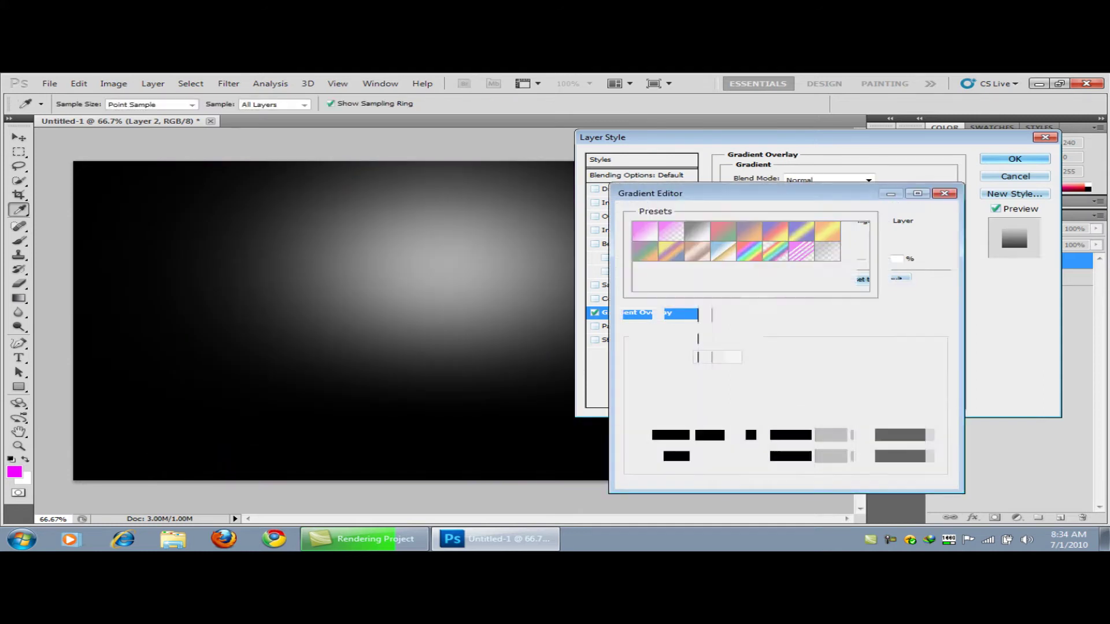
pyautogui.click(638, 403)
pyautogui.click(709, 456)
pyautogui.click(571, 209)
pyautogui.click(549, 184)
# Set the right gradient stop to cyan #27c1d3, apply the style, and add Layer 3
pyautogui.click(718, 174)
pyautogui.click(935, 403)
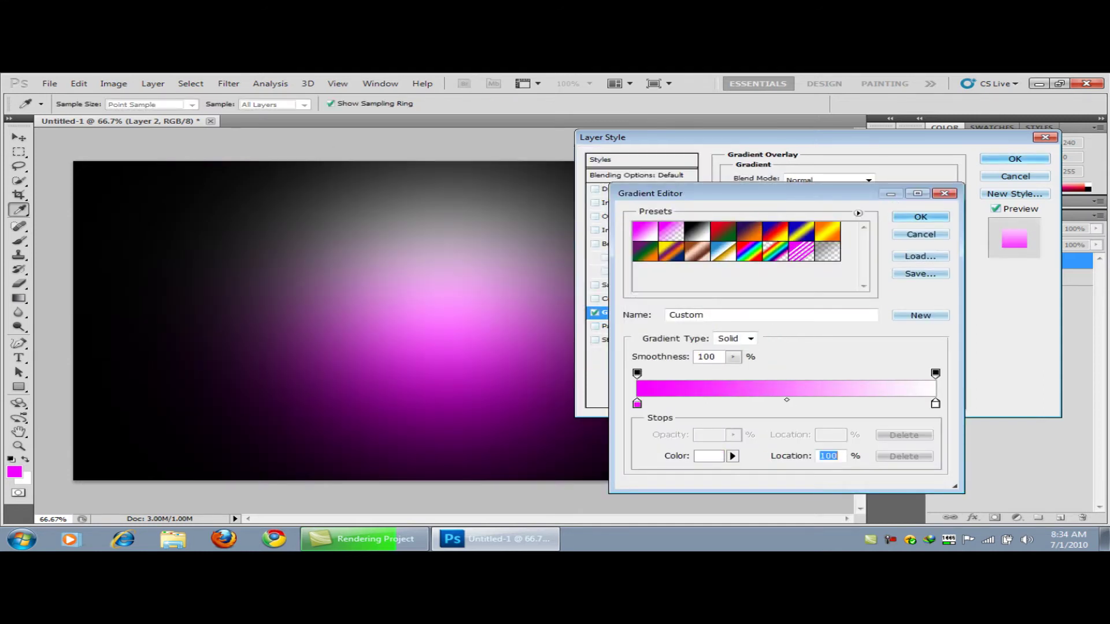
pyautogui.click(709, 455)
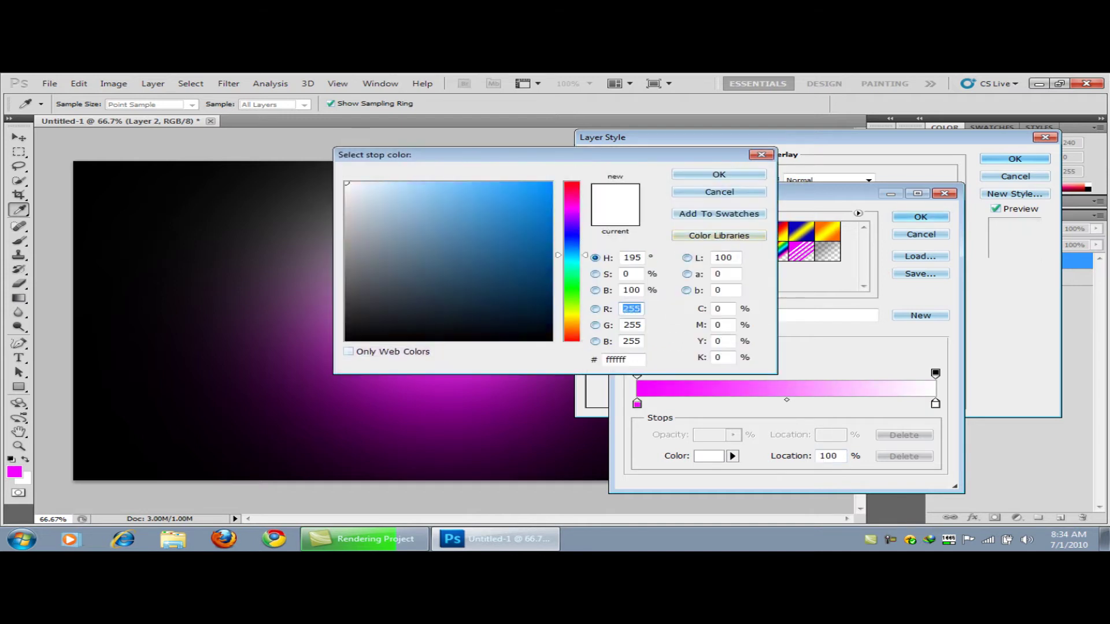
pyautogui.moveTo(571, 340); pyautogui.dragTo(571, 258)
pyautogui.click(514, 209)
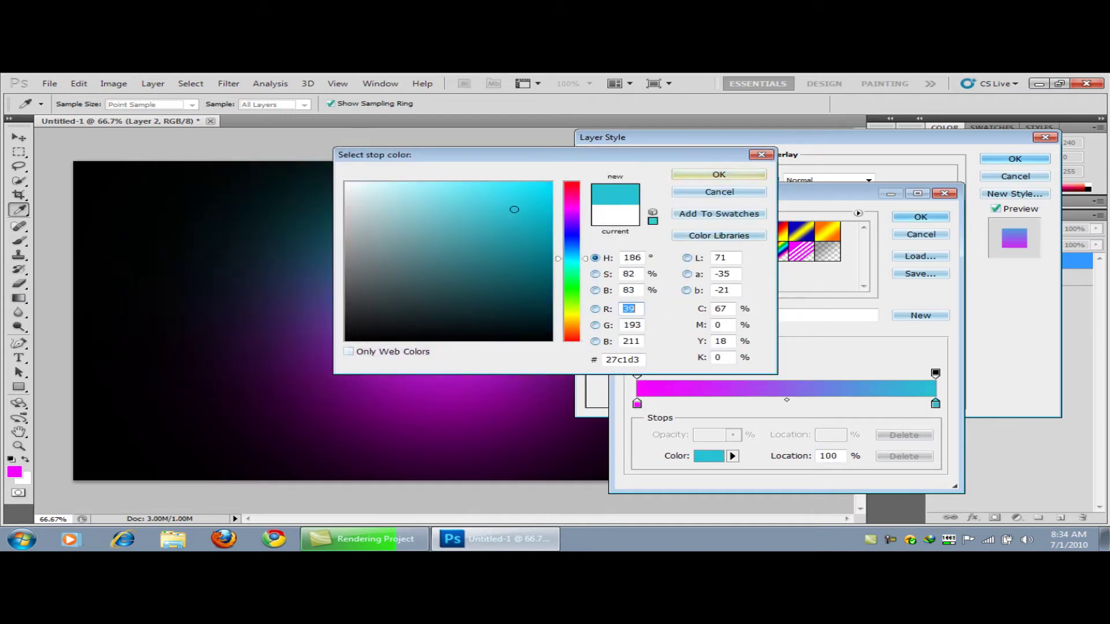
pyautogui.click(718, 174)
pyautogui.click(921, 217)
pyautogui.press('b')
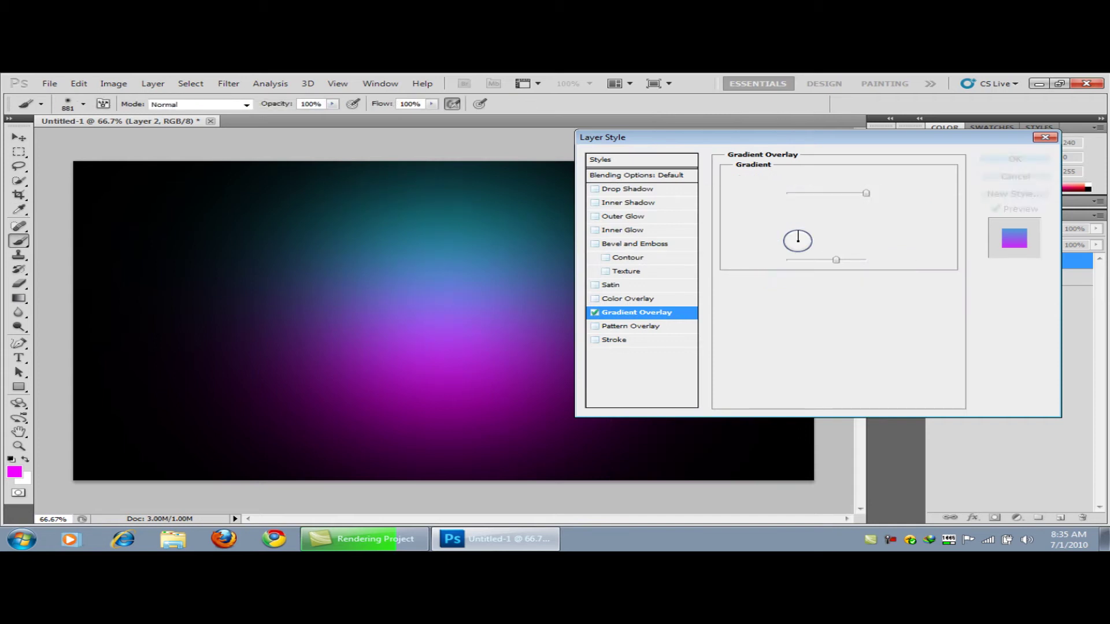
pyautogui.press('Return')
pyautogui.hotkey('ctrl', 'shift', 'alt', 'n')
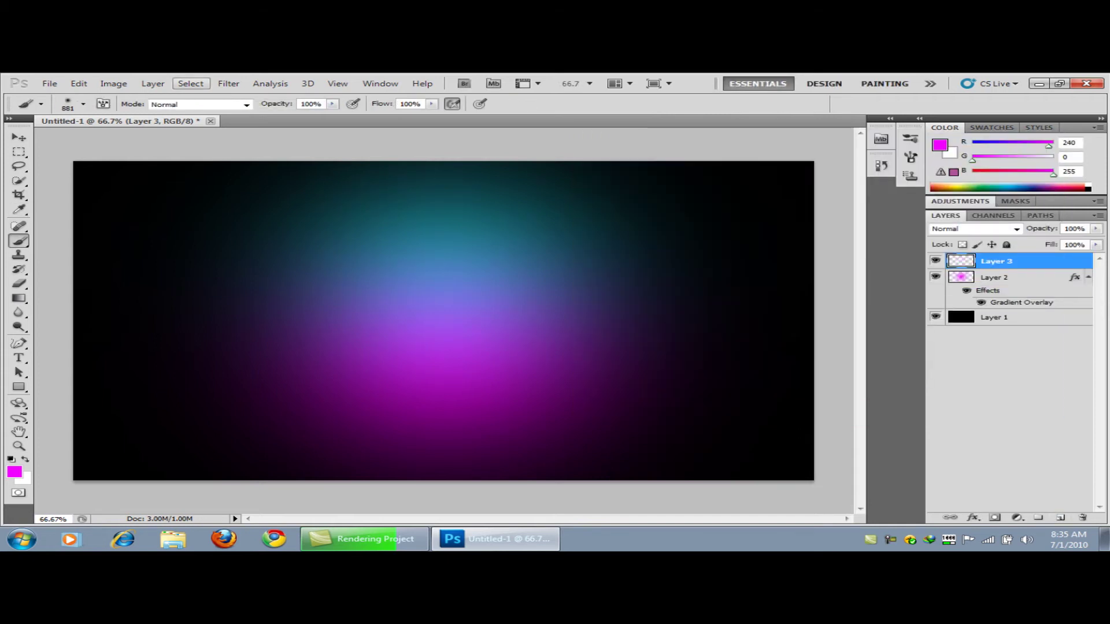
# Render Clouds on Layer 3 and set its blend mode to Overlay
pyautogui.click(229, 83)
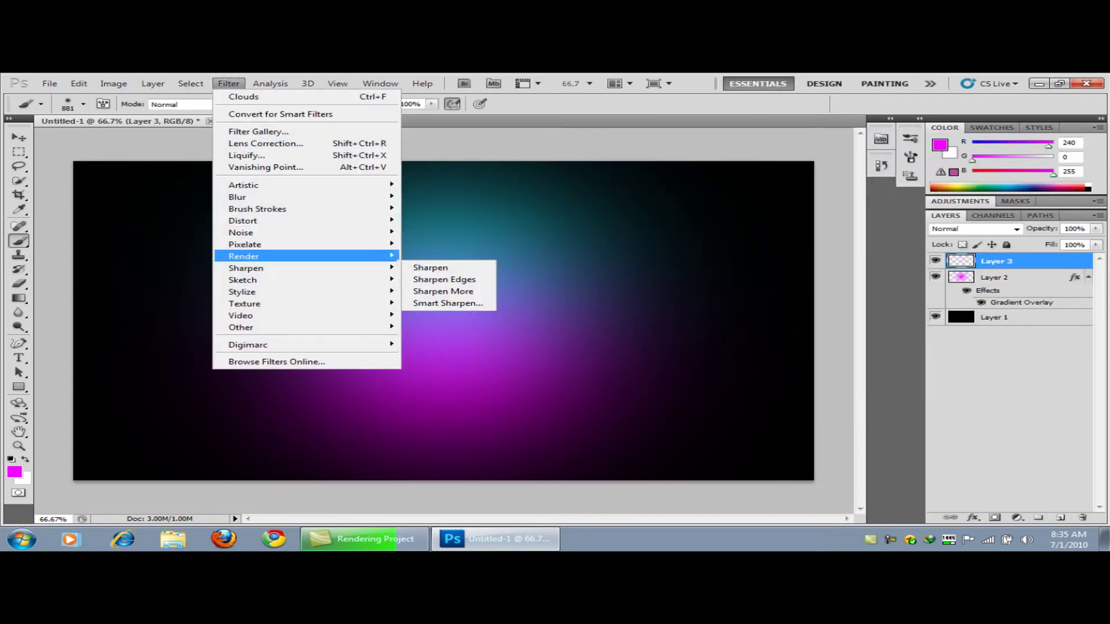
pyautogui.click(431, 255)
pyautogui.rightClick(966, 260)
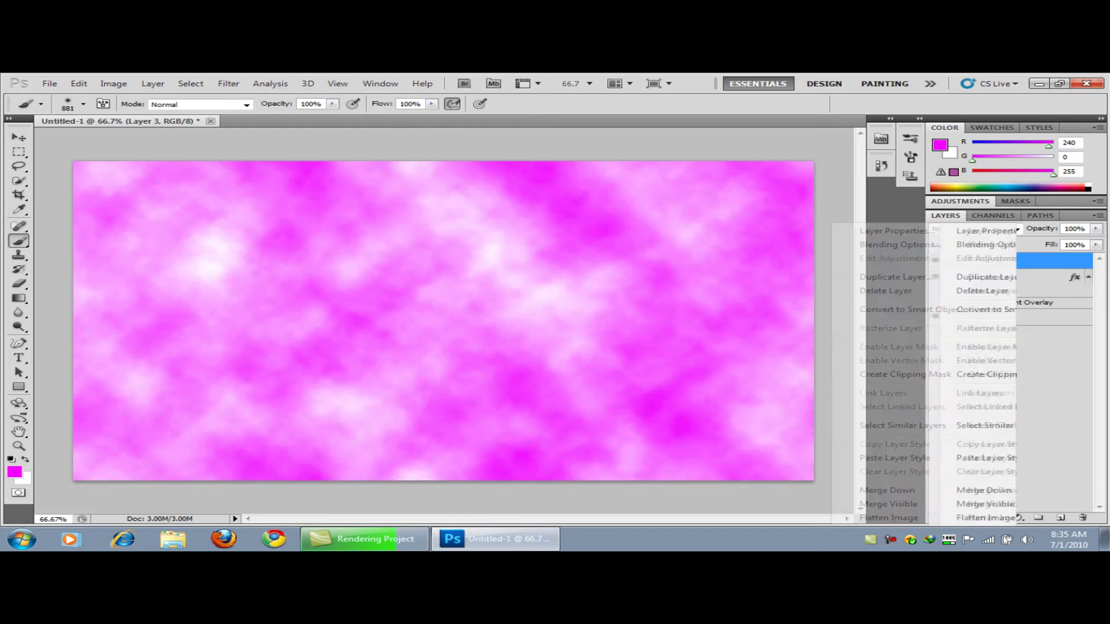
pyautogui.click(948, 229)
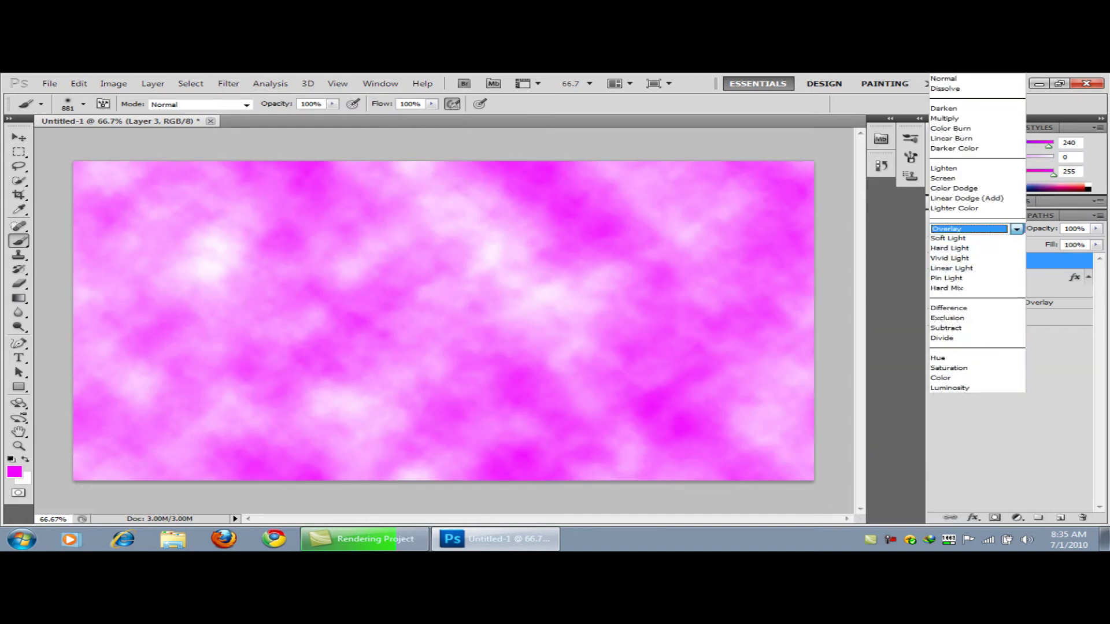
pyautogui.click(948, 228)
# Add empty Layer 4 and pick the 75 px soft round brush
pyautogui.hotkey('ctrl', 'shift', 'alt', 'n')
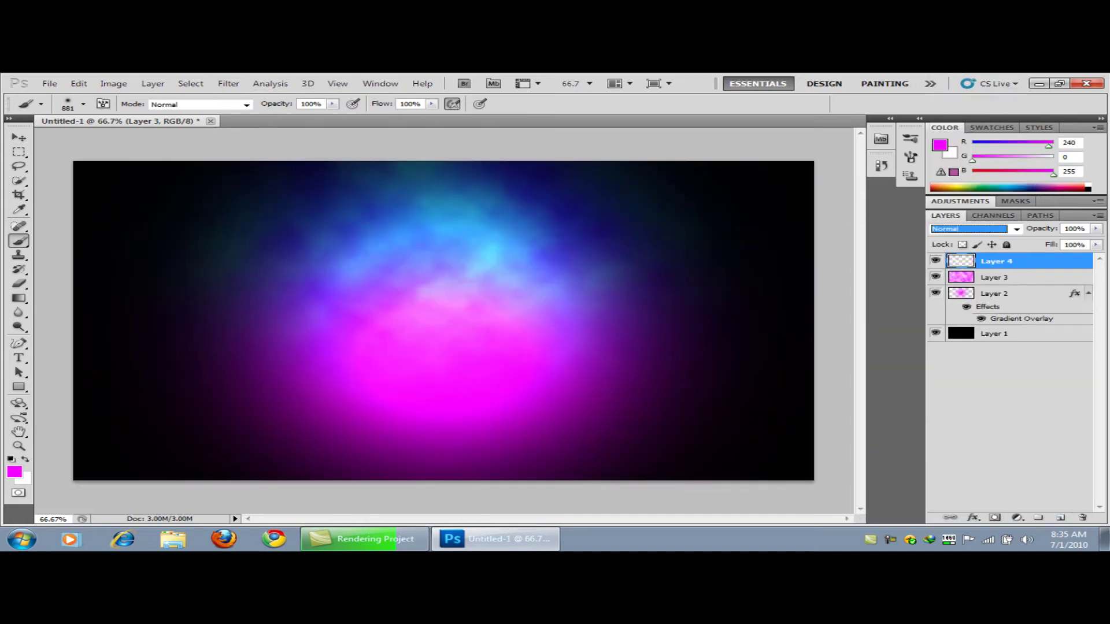
pyautogui.click(83, 104)
pyautogui.click(139, 248)
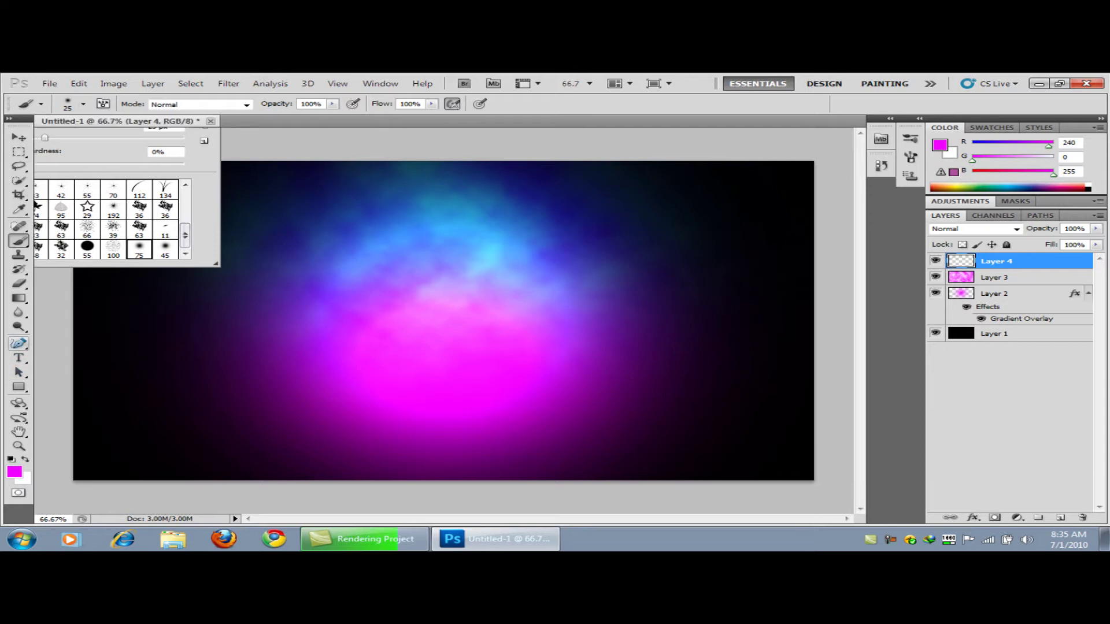
# Draw several freeform curved paths across the nebula and select them all
pyautogui.moveTo(18, 344); pyautogui.dragTo(87, 357)
pyautogui.moveTo(230, 285); pyautogui.dragTo(329, 210)
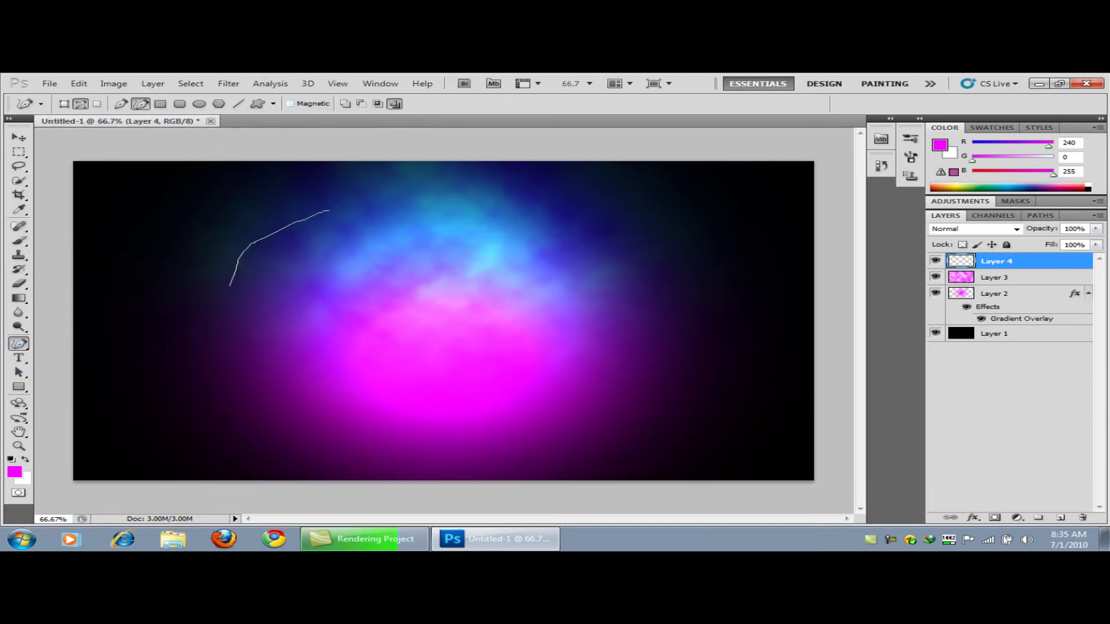
pyautogui.moveTo(221, 369); pyautogui.dragTo(221, 369)
pyautogui.moveTo(364, 405); pyautogui.dragTo(501, 433)
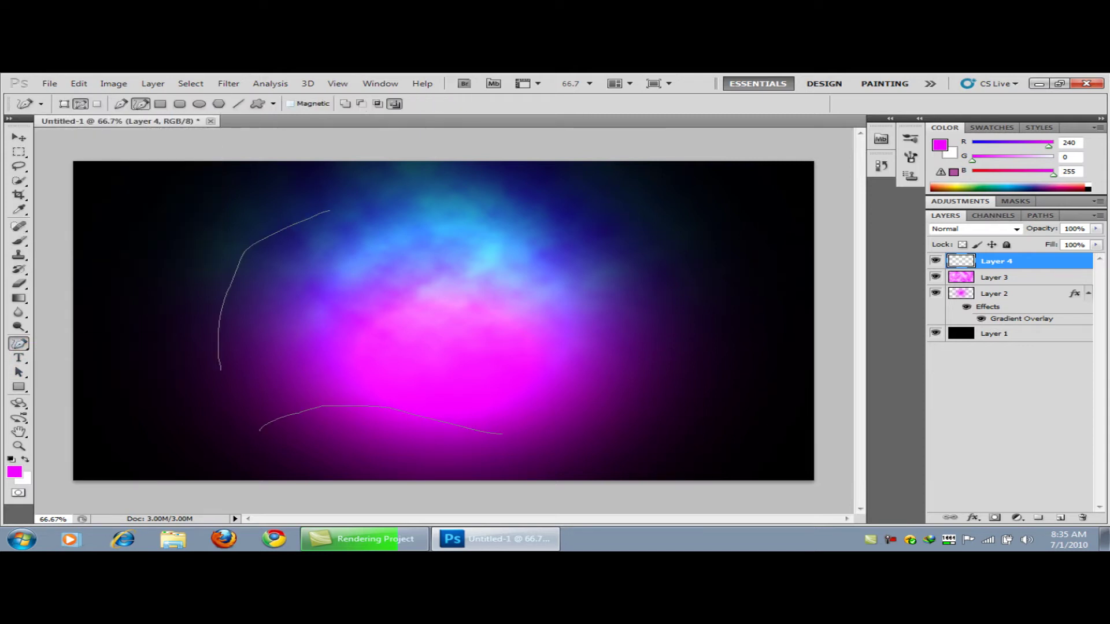
pyautogui.moveTo(585, 289); pyautogui.dragTo(596, 377)
pyautogui.moveTo(482, 378); pyautogui.dragTo(687, 399)
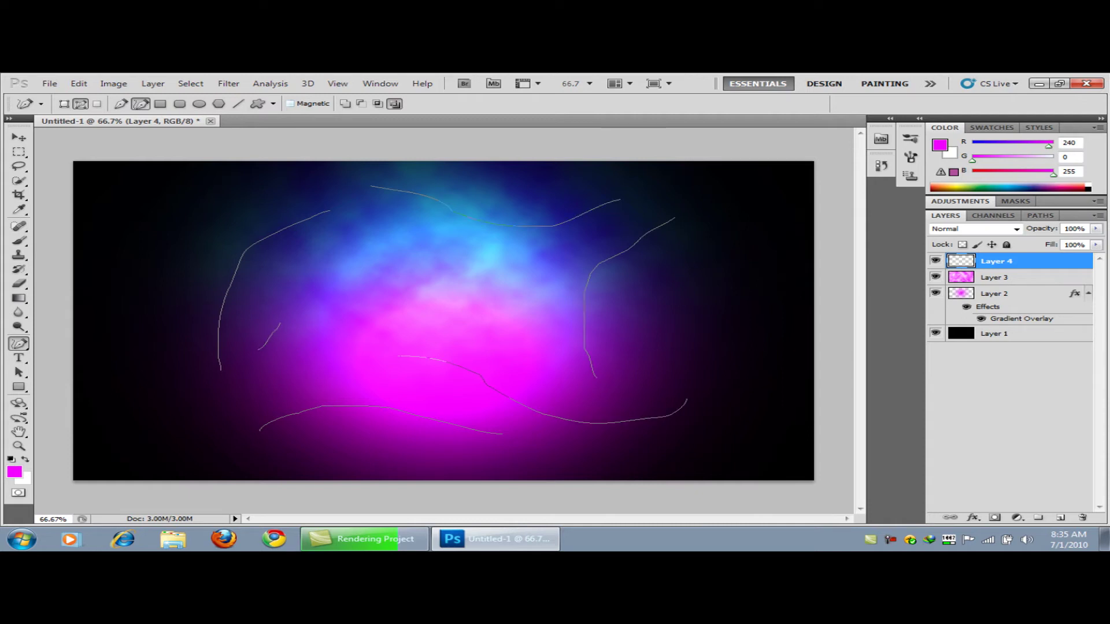
pyautogui.press('a')
pyautogui.moveTo(757, 459); pyautogui.dragTo(126, 161)
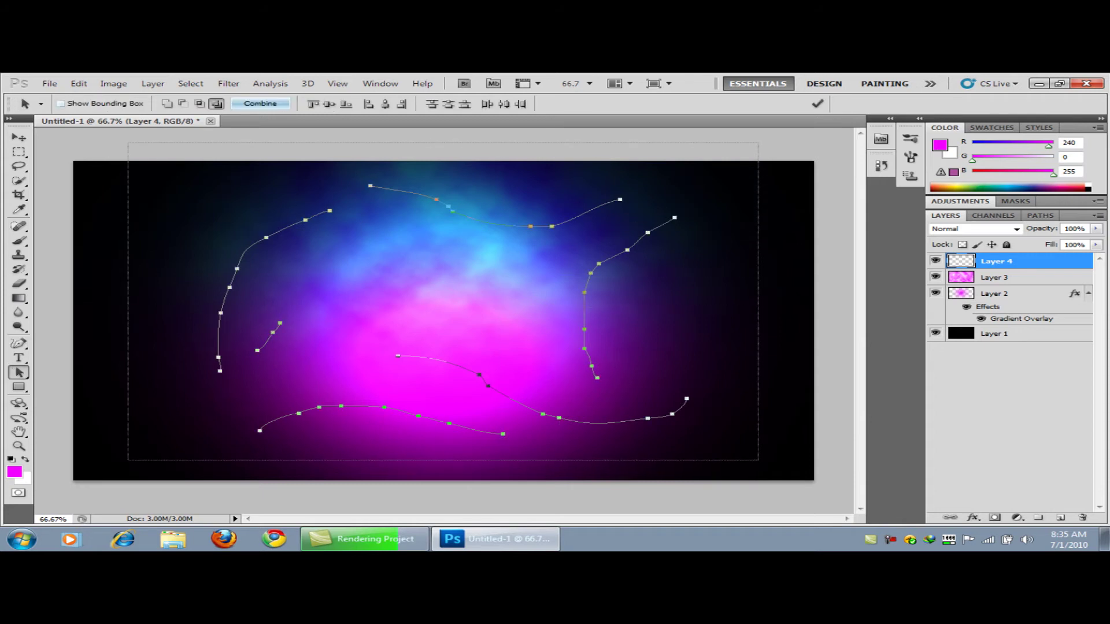
# Stroke the paths with the magenta brush, then undo it
pyautogui.rightClick(322, 322)
pyautogui.click(378, 408)
pyautogui.click(605, 231)
pyautogui.click(520, 252)
pyautogui.press('Return')
pyautogui.hotkey('ctrl', 'z')
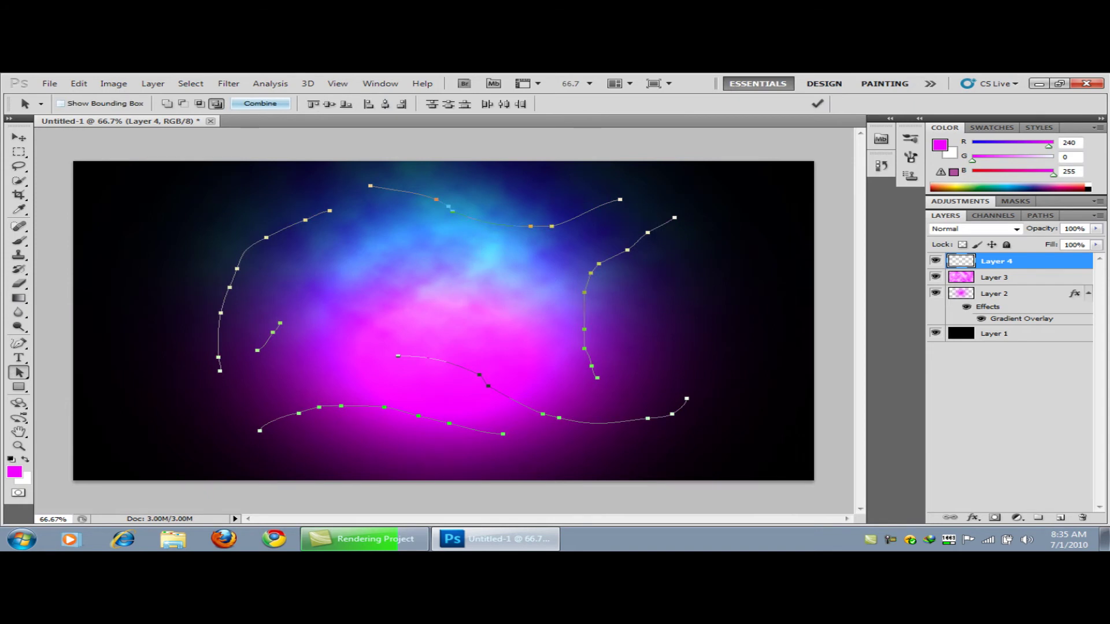
# Stroke the paths with the white brush, add Layer 5, and hide the path outlines
pyautogui.press('x')
pyautogui.rightClick(259, 330)
pyautogui.click(312, 416)
pyautogui.press('Return')
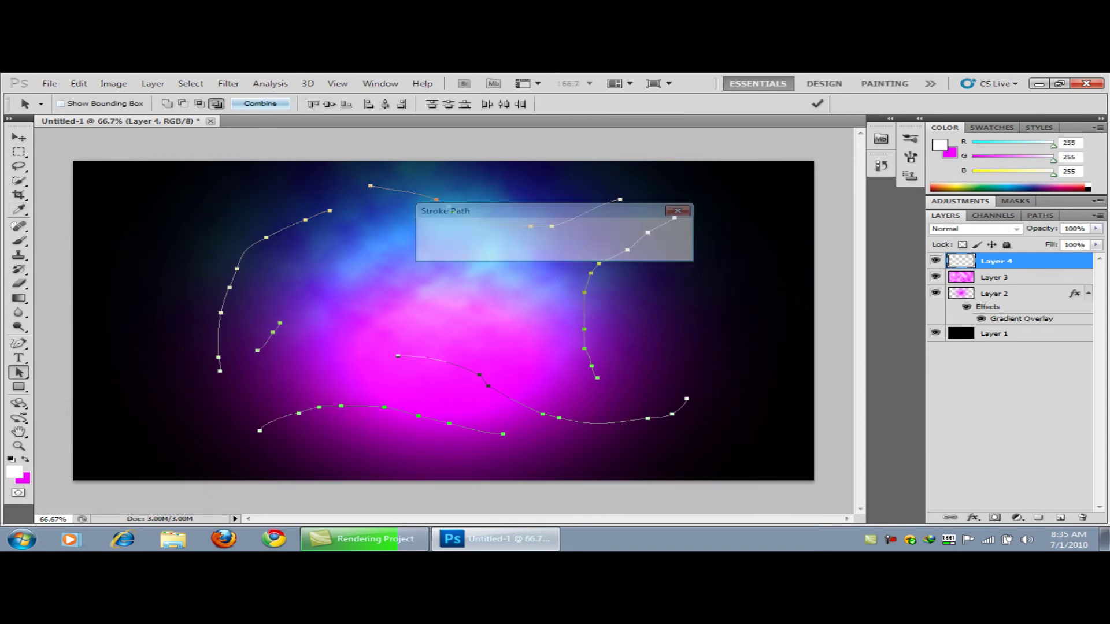
pyautogui.hotkey('ctrl', 'shift', 'alt', 'n')
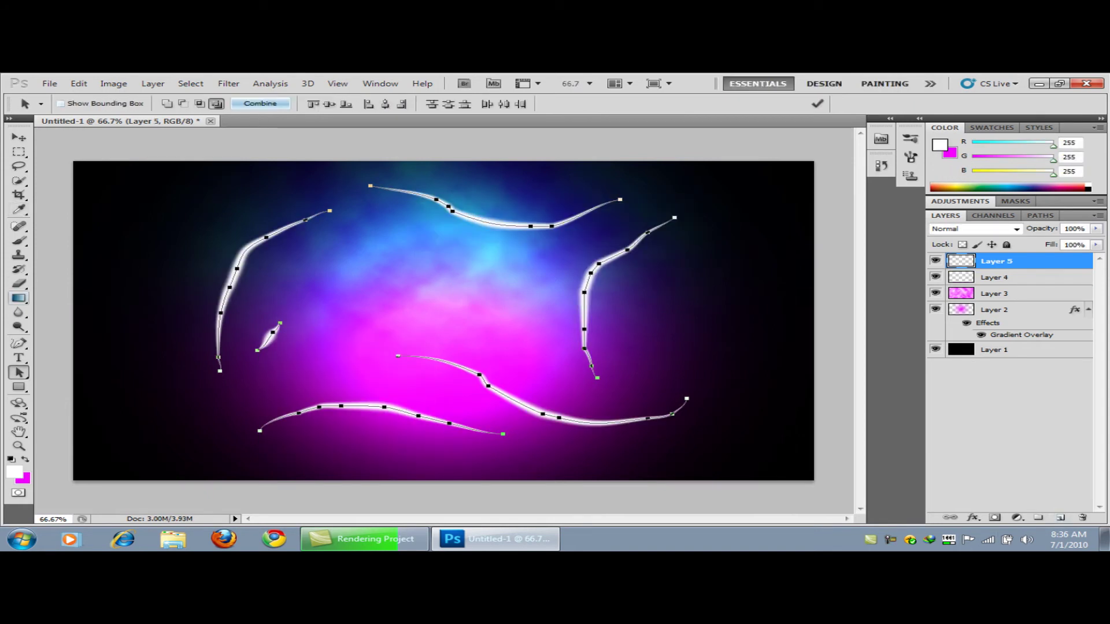
pyautogui.press('Return')
pyautogui.press('b')
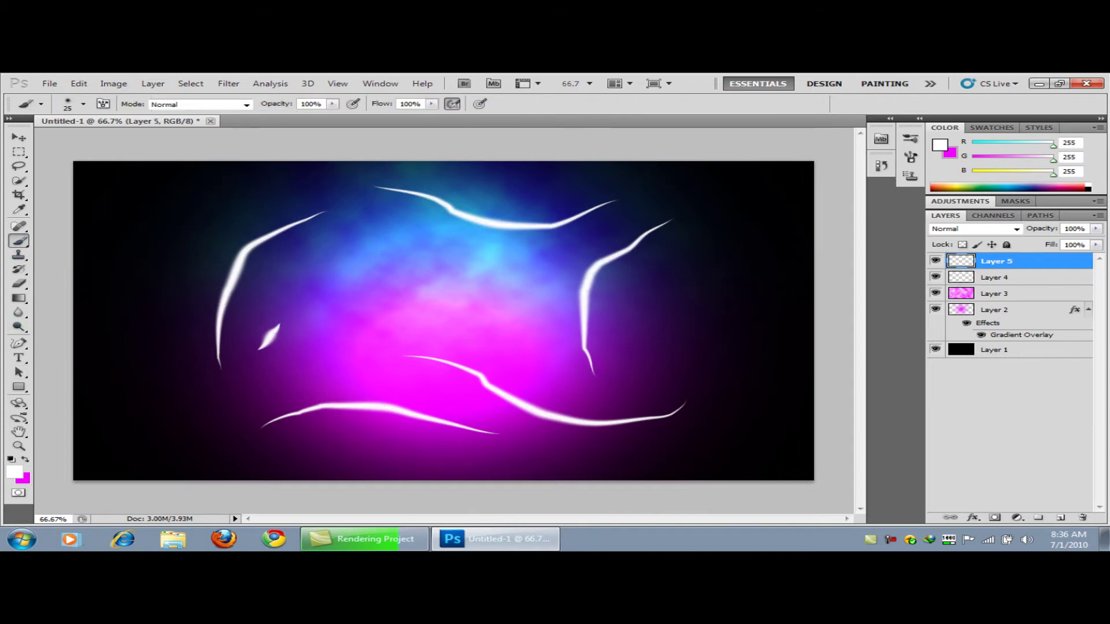
pyautogui.click(84, 105)
# Set a 5 px scattering brush and paint sparkles along the top streak
pyautogui.write('5')
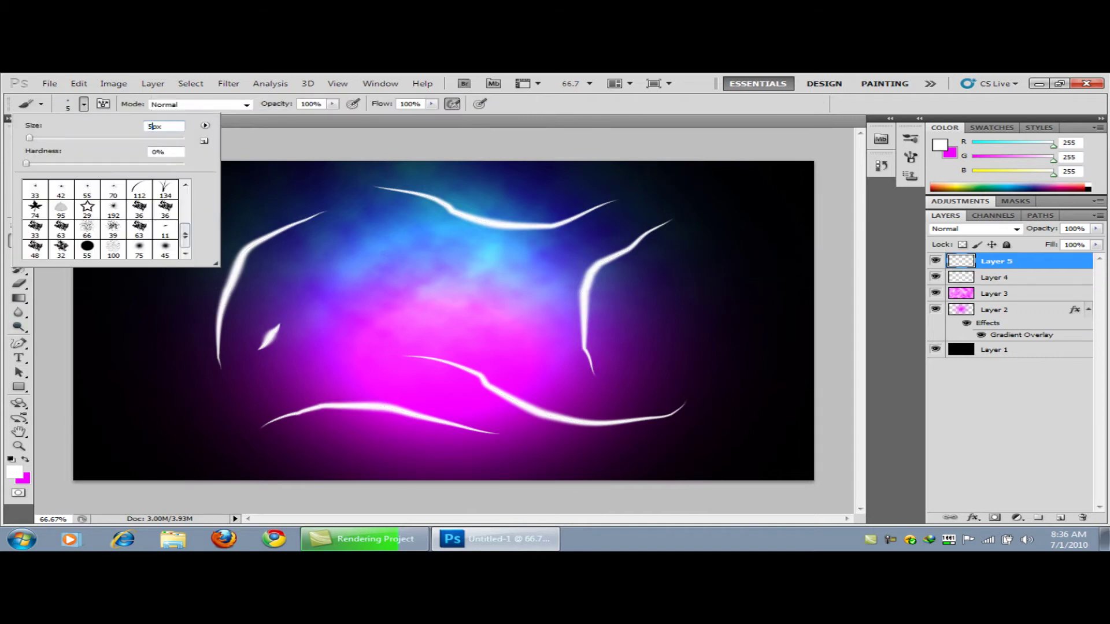
pyautogui.click(381, 83)
pyautogui.click(386, 191)
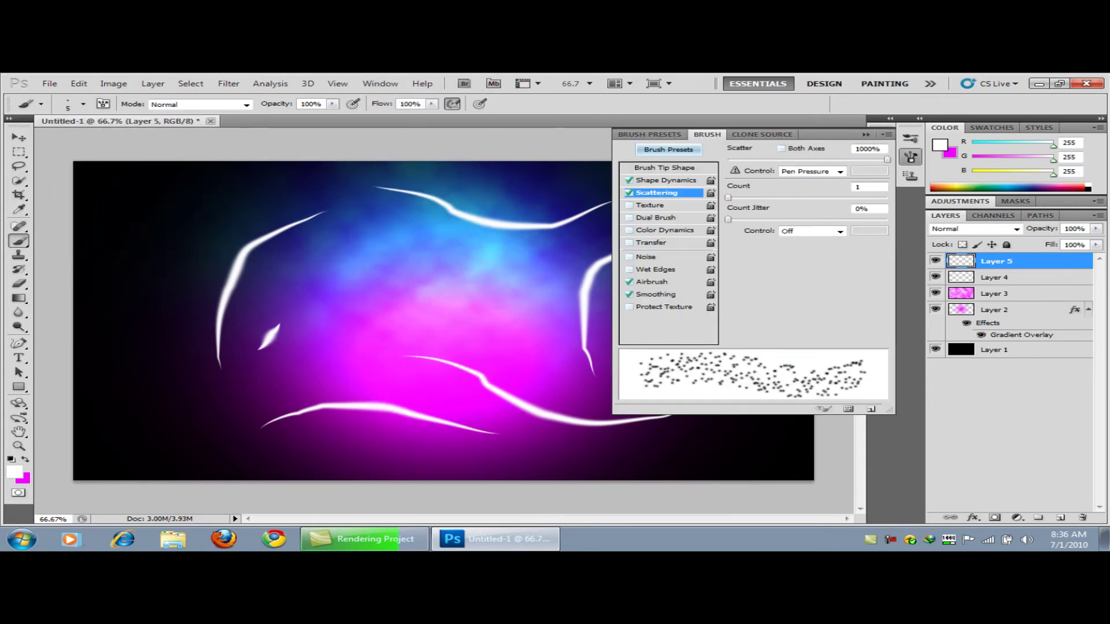
pyautogui.moveTo(375, 186); pyautogui.dragTo(395, 192)
pyautogui.moveTo(485, 209); pyautogui.dragTo(551, 222)
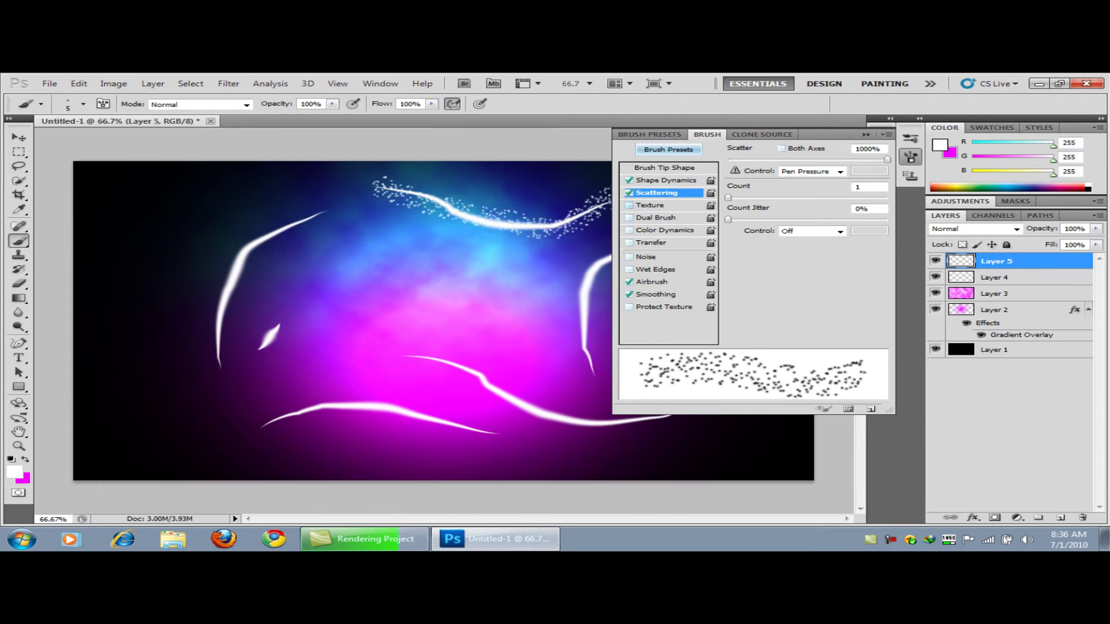
# Sprinkle sparkles along the right, bottom and left streaks
pyautogui.press('F5')
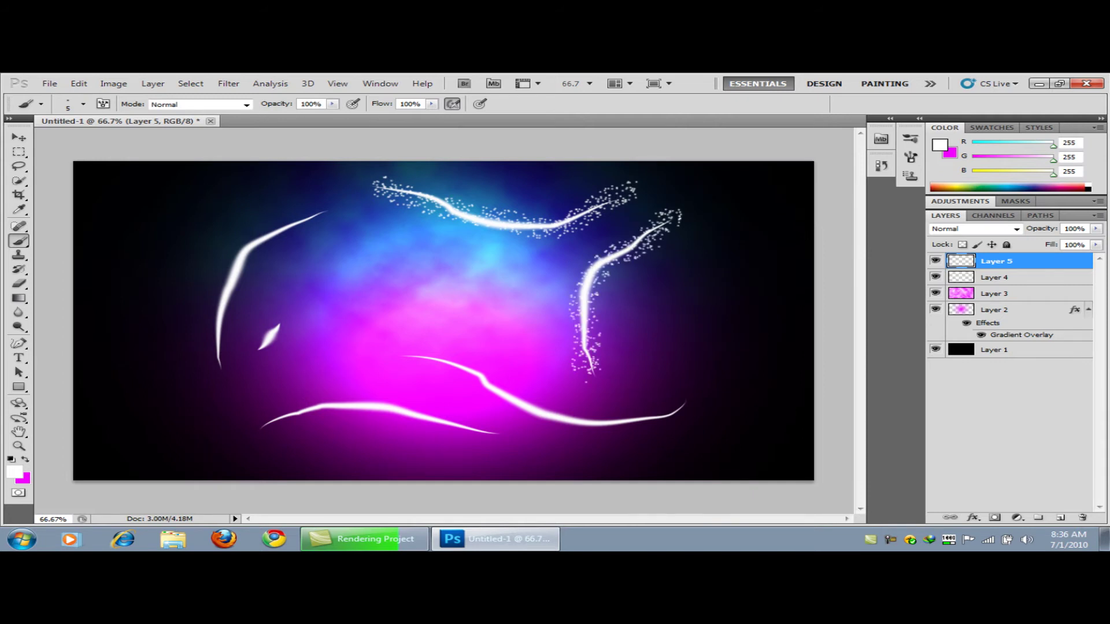
pyautogui.moveTo(688, 403); pyautogui.dragTo(659, 418)
pyautogui.moveTo(572, 420); pyautogui.dragTo(427, 361)
pyautogui.moveTo(495, 434)
pyautogui.mouseDown()
pyautogui.moveTo(439, 419)
pyautogui.moveTo(276, 414)
pyautogui.mouseUp()
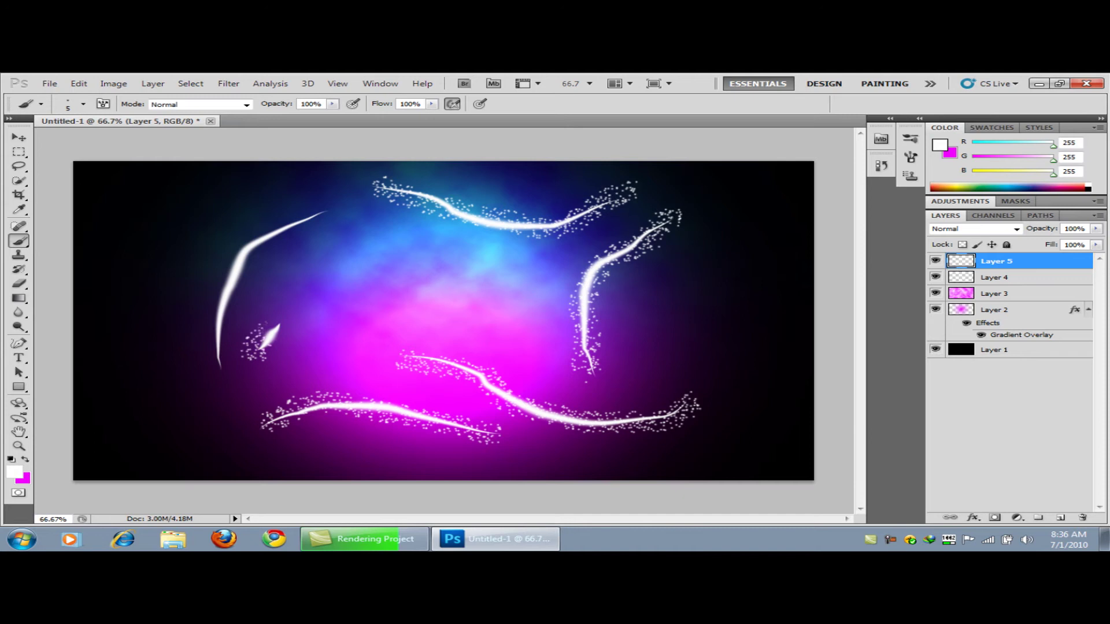
pyautogui.moveTo(324, 207); pyautogui.dragTo(292, 219)
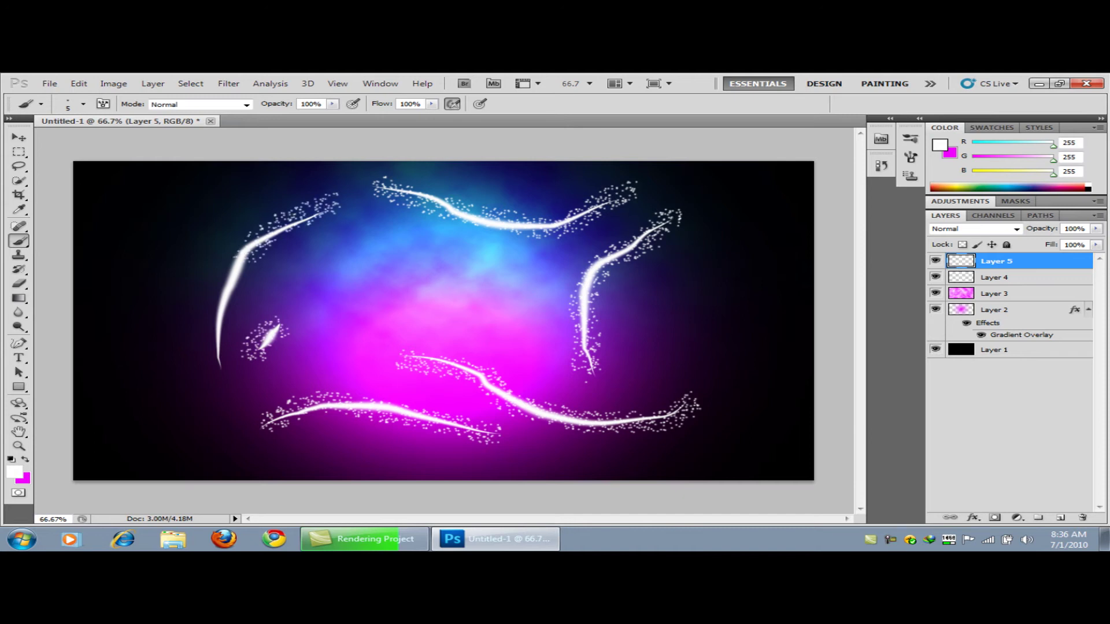
pyautogui.moveTo(237, 298); pyautogui.dragTo(209, 375)
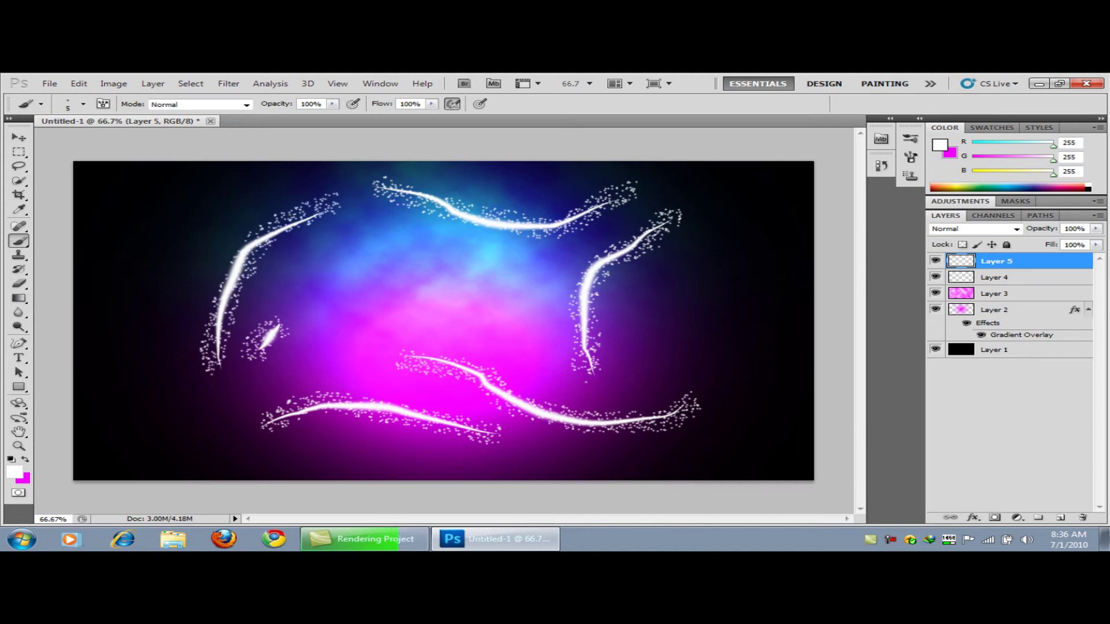
pyautogui.rightClick(1015, 278)
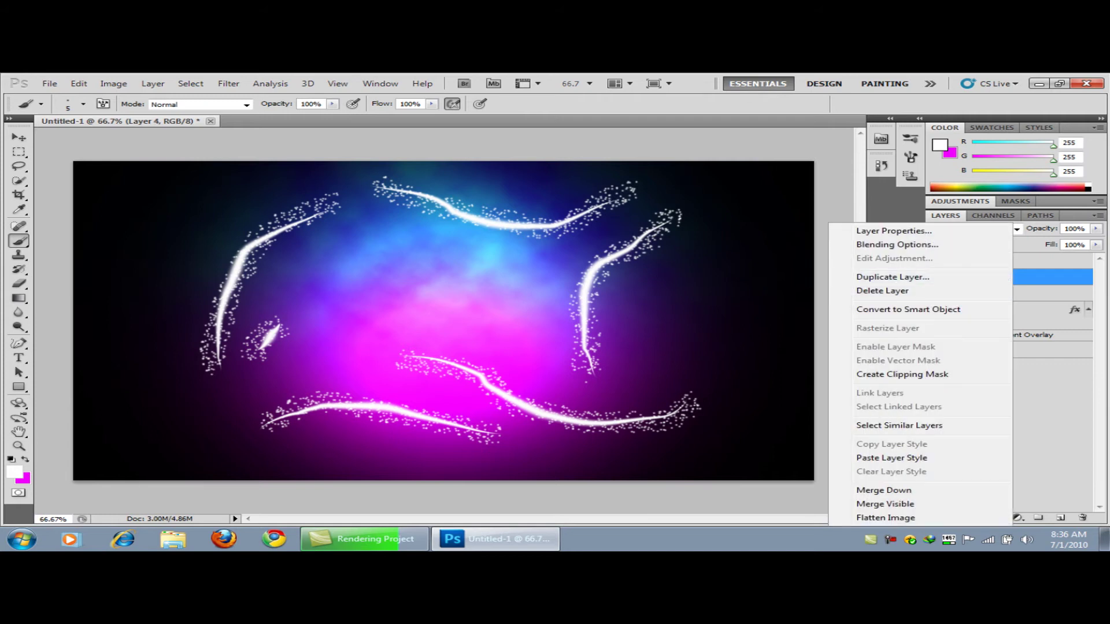
# Give Layer 4 an Outer Glow in Color Dodge blend mode
pyautogui.click(897, 245)
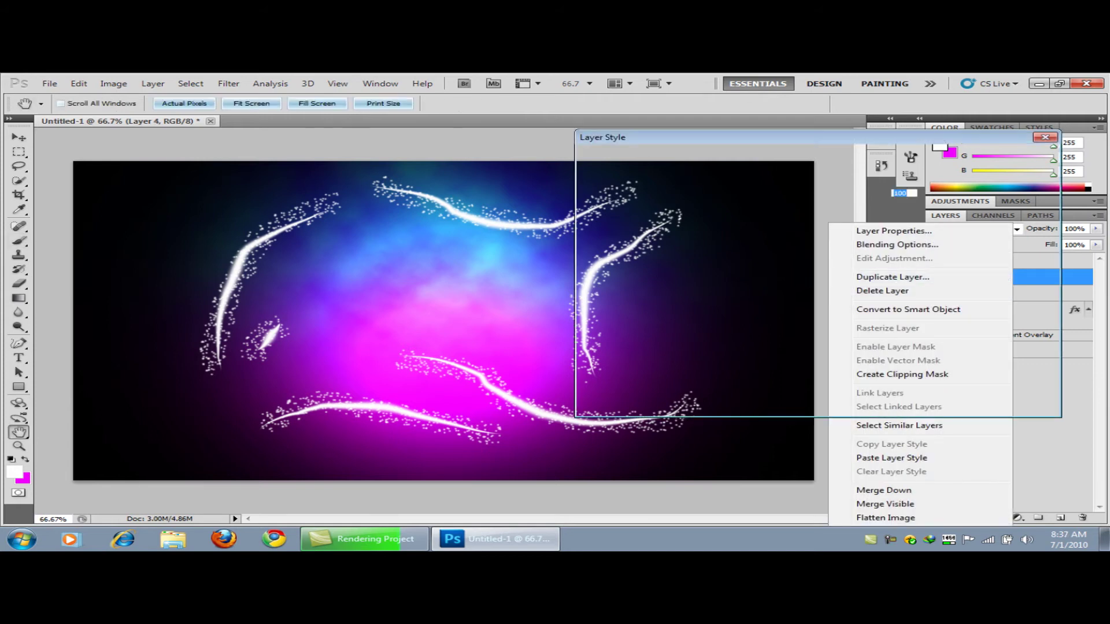
pyautogui.click(624, 216)
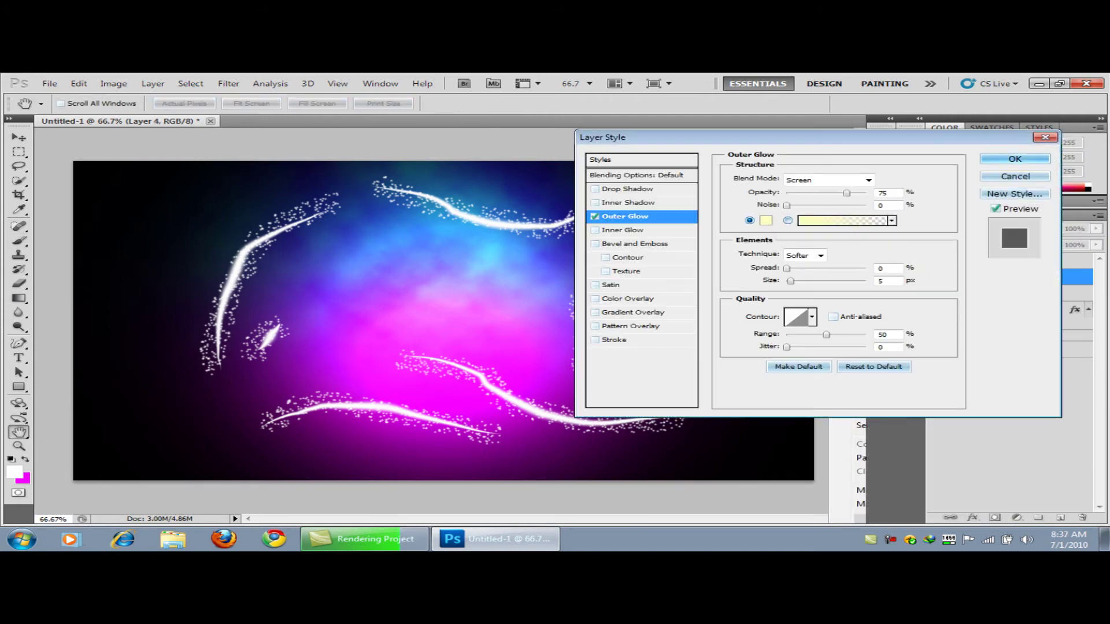
pyautogui.click(868, 180)
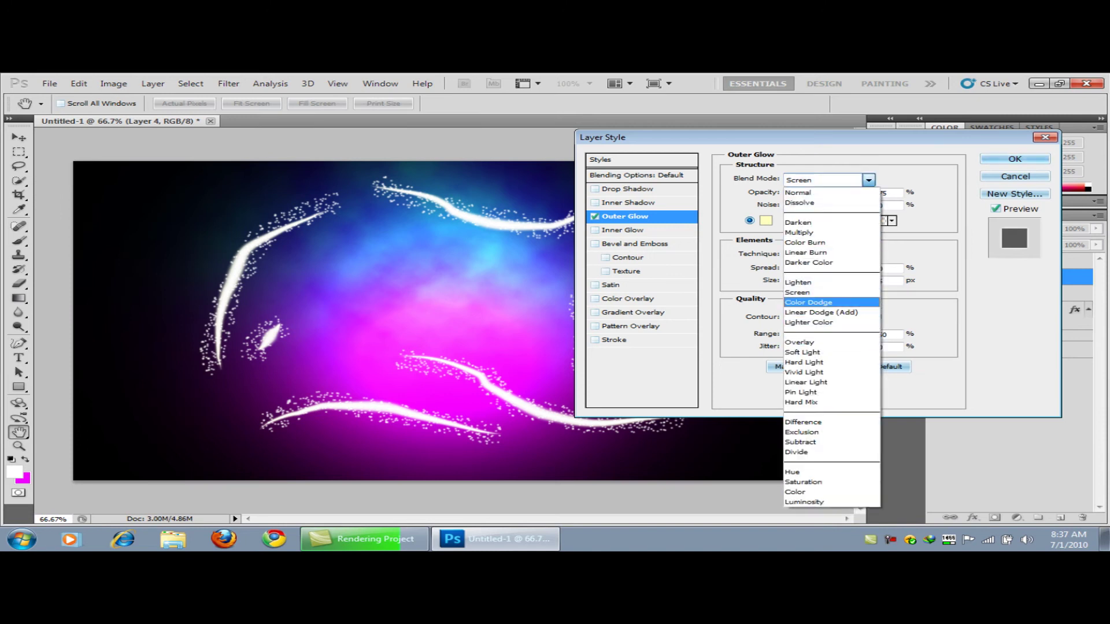
pyautogui.click(809, 302)
pyautogui.click(1015, 159)
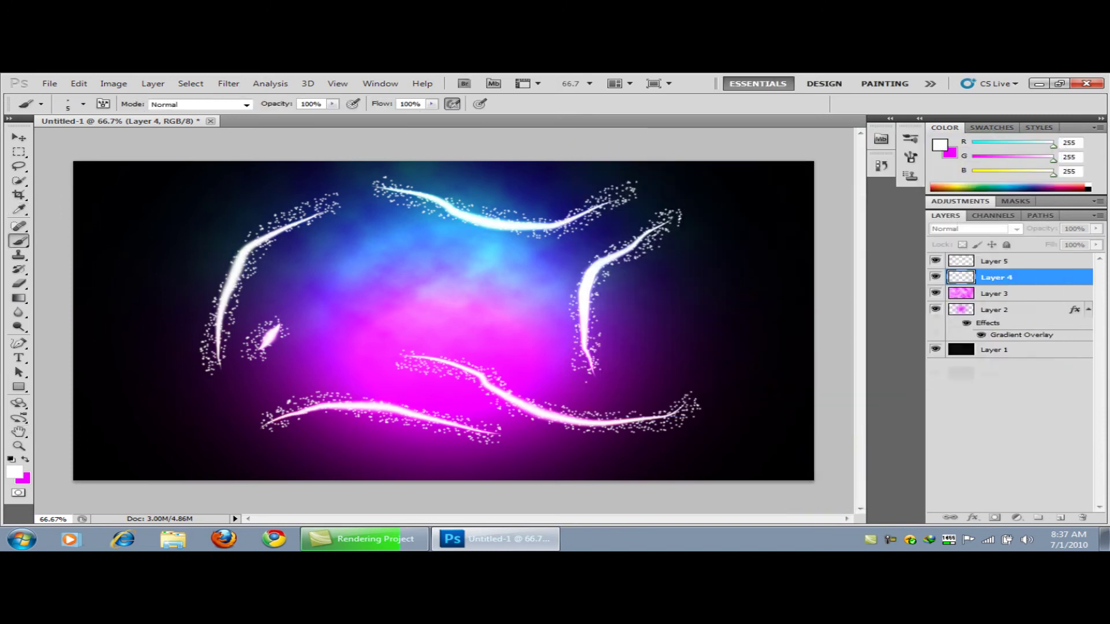
# Copy Layer 4's glow style onto Layer 5 and add Layer 6
pyautogui.rightClick(1018, 277)
pyautogui.click(896, 444)
pyautogui.click(991, 255)
pyautogui.rightClick(992, 255)
pyautogui.click(990, 310)
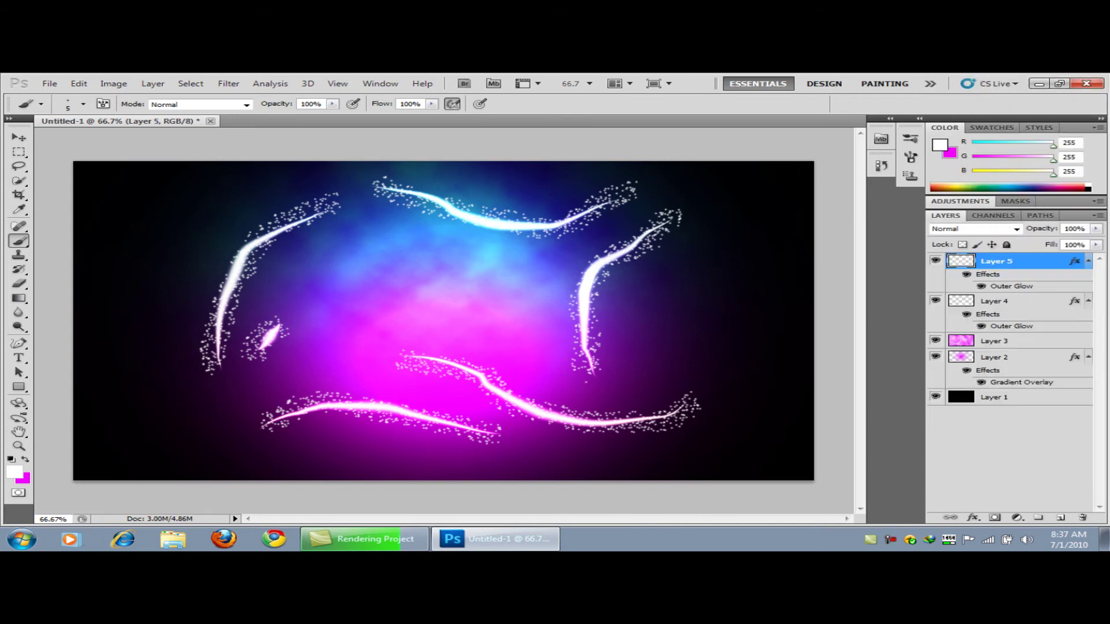
pyautogui.click(1060, 518)
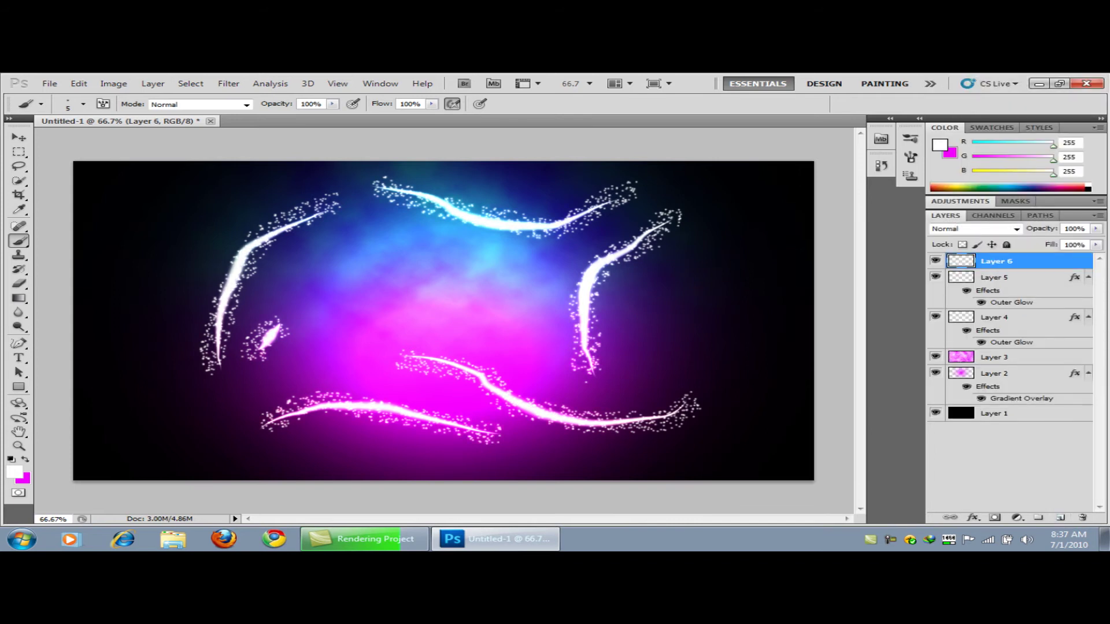
# Switch to the Type tool and browse the font list for a title typeface
pyautogui.press('t')
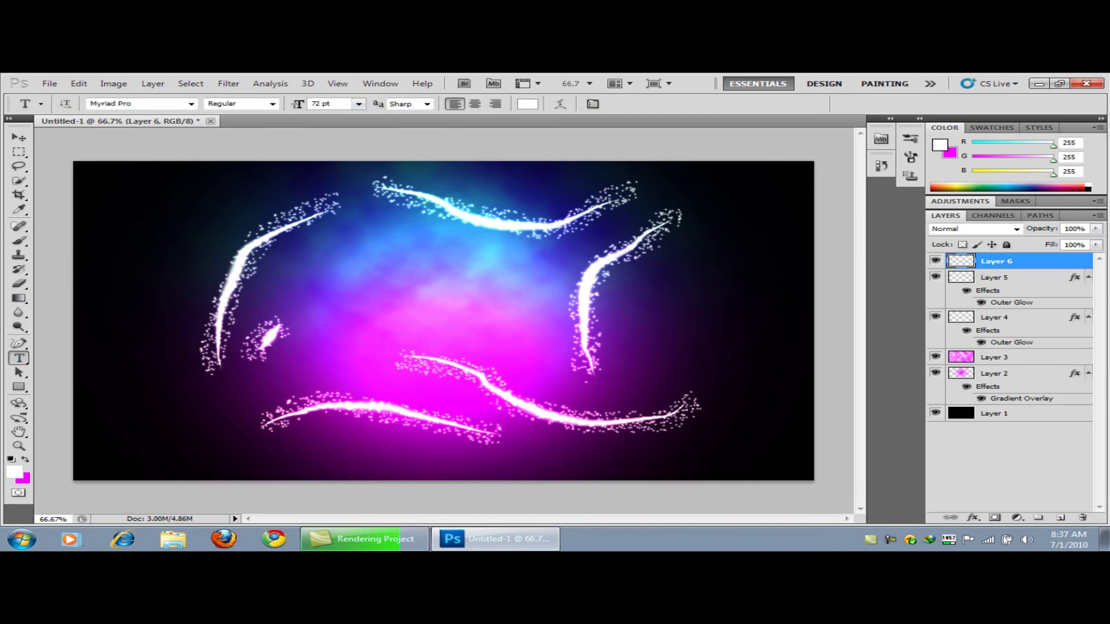
pyautogui.click(191, 104)
pyautogui.scroll(-5, 231, 217)
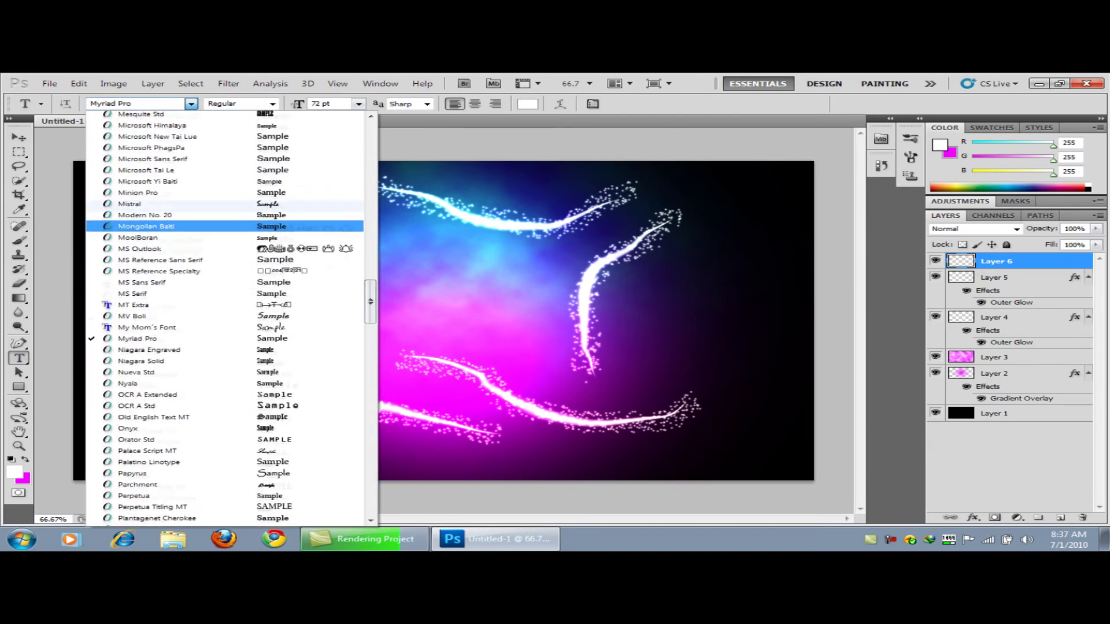
pyautogui.scroll(-5, 231, 218)
pyautogui.scroll(5, 231, 218)
pyautogui.scroll(3, 232, 217)
pyautogui.scroll(3, 232, 217)
pyautogui.scroll(-10, 231, 217)
pyautogui.scroll(-10, 232, 217)
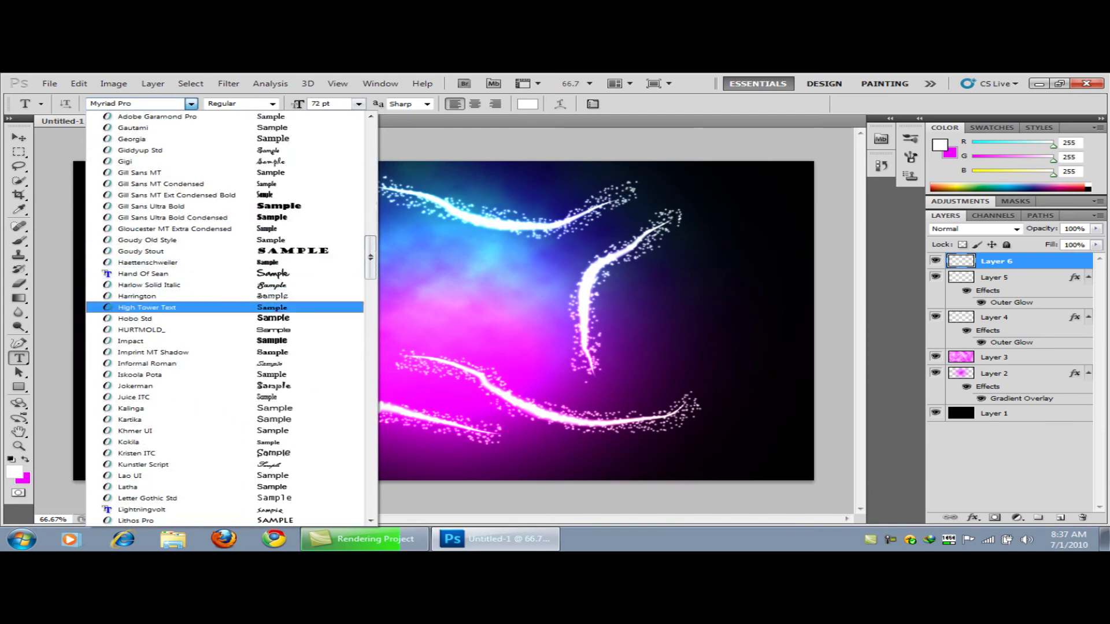
pyautogui.scroll(2, 226, 318)
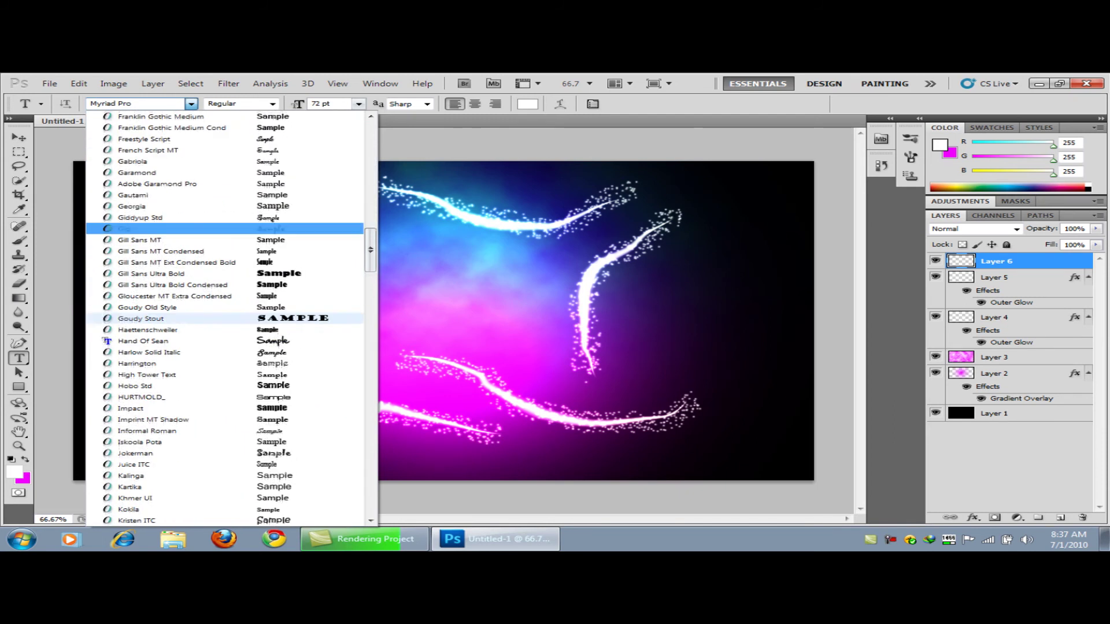
pyautogui.press('Down')
pyautogui.press('Down')
pyautogui.press('Down')
pyautogui.press('Down')
pyautogui.press('Down')
pyautogui.press('Down')
pyautogui.press('Down')
pyautogui.press('Down')
pyautogui.press('Down')
pyautogui.press('Down')
pyautogui.press('Up')
pyautogui.press('Up')
pyautogui.press('Up')
pyautogui.press('Up')
pyautogui.press('Up')
pyautogui.press('Up')
pyautogui.press('Up')
# Choose Brie Light as the type font
pyautogui.scroll(6, 225, 341)
pyautogui.scroll(7, 225, 341)
pyautogui.scroll(7, 226, 341)
pyautogui.scroll(6, 225, 341)
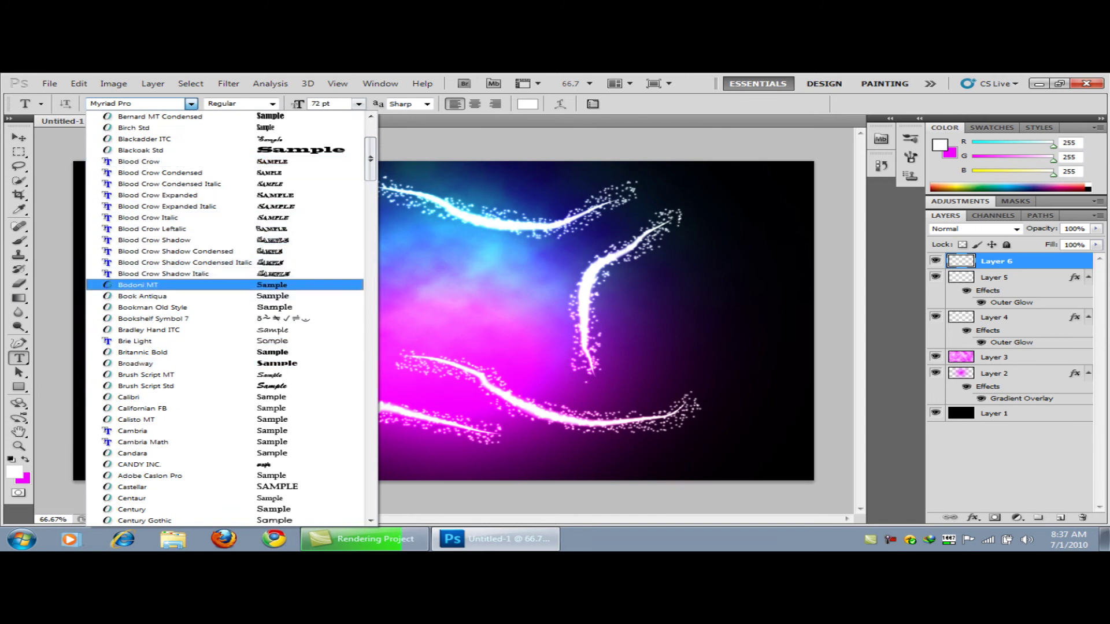
pyautogui.scroll(-1, 225, 283)
pyautogui.press('Up')
pyautogui.press('Return')
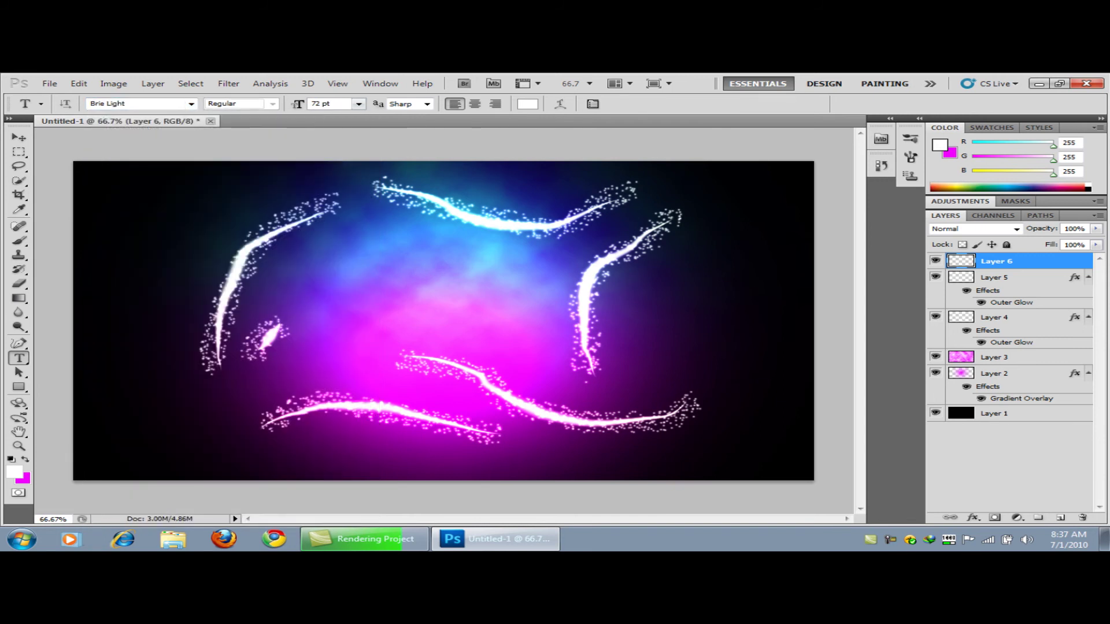
pyautogui.click(326, 282)
# Type 'StickGlobe', enlarge its font size, and commit the text
pyautogui.write('StickGlobe')
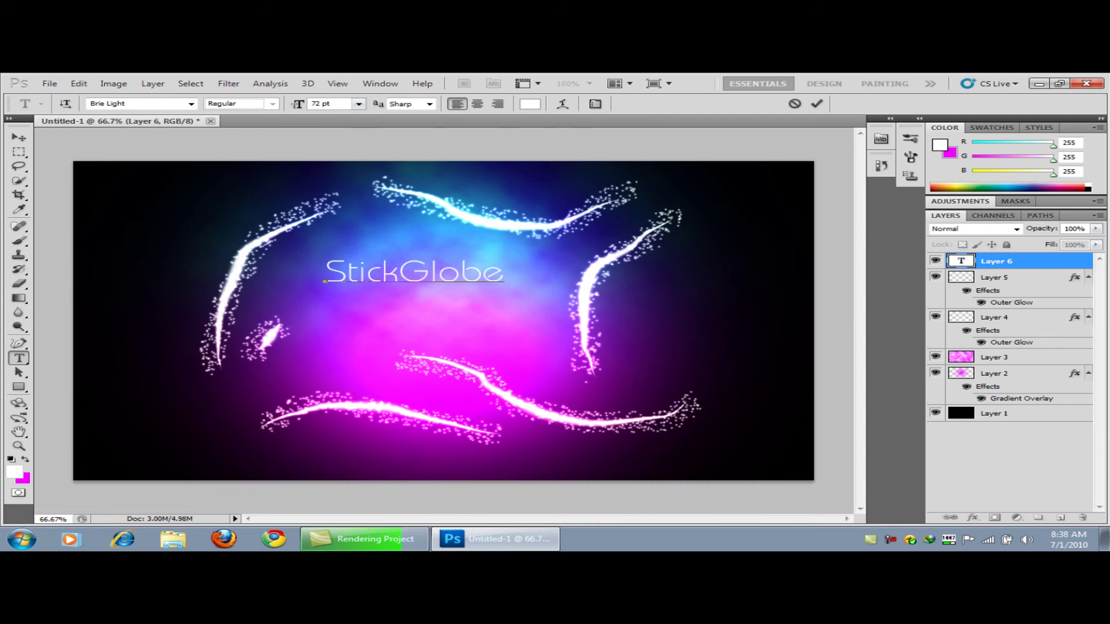
pyautogui.hotkey('ctrl', 'a')
pyautogui.hotkey('ctrl', 'shift', '.')
pyautogui.hotkey('ctrl', 'shift', '.')
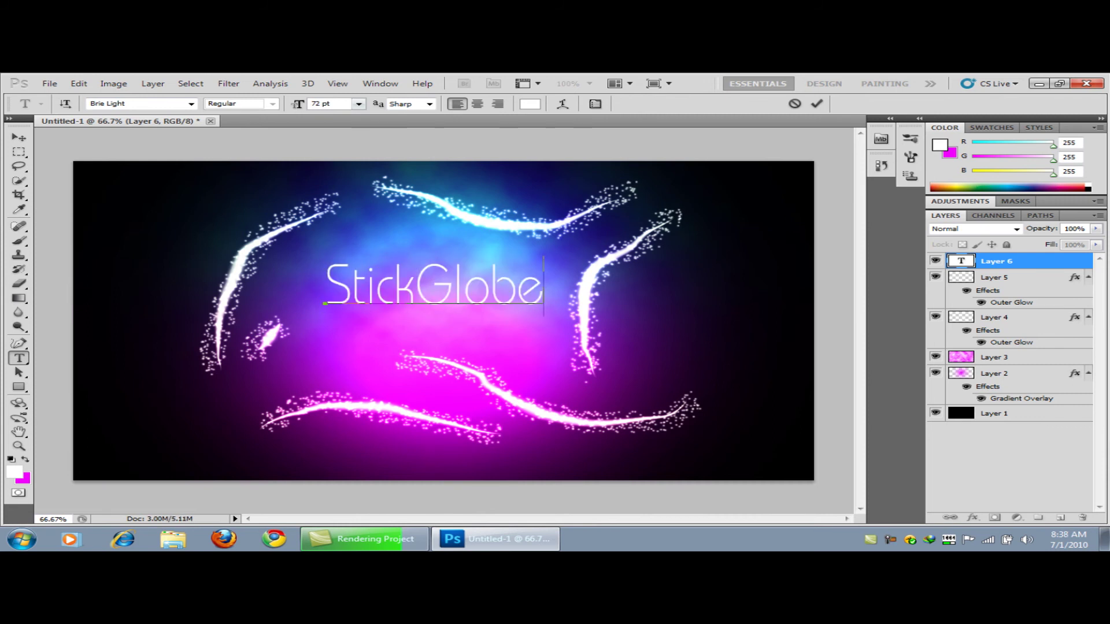
pyautogui.hotkey('ctrl', 'shift', '.')
pyautogui.hotkey('ctrl', 'shift', '.')
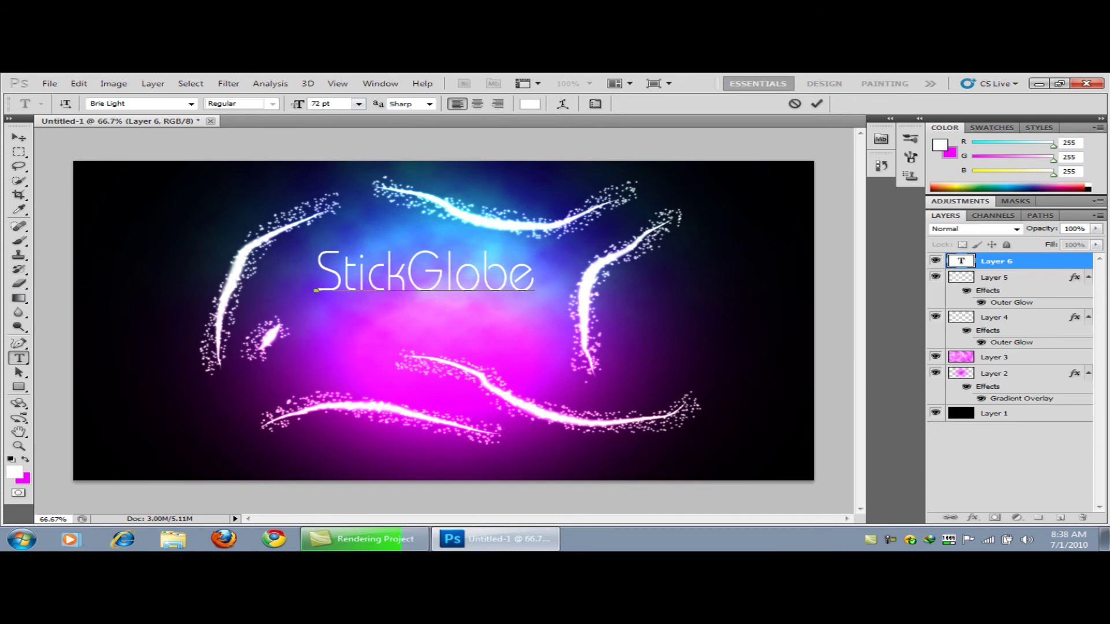
pyautogui.hotkey('ctrl', 'Return')
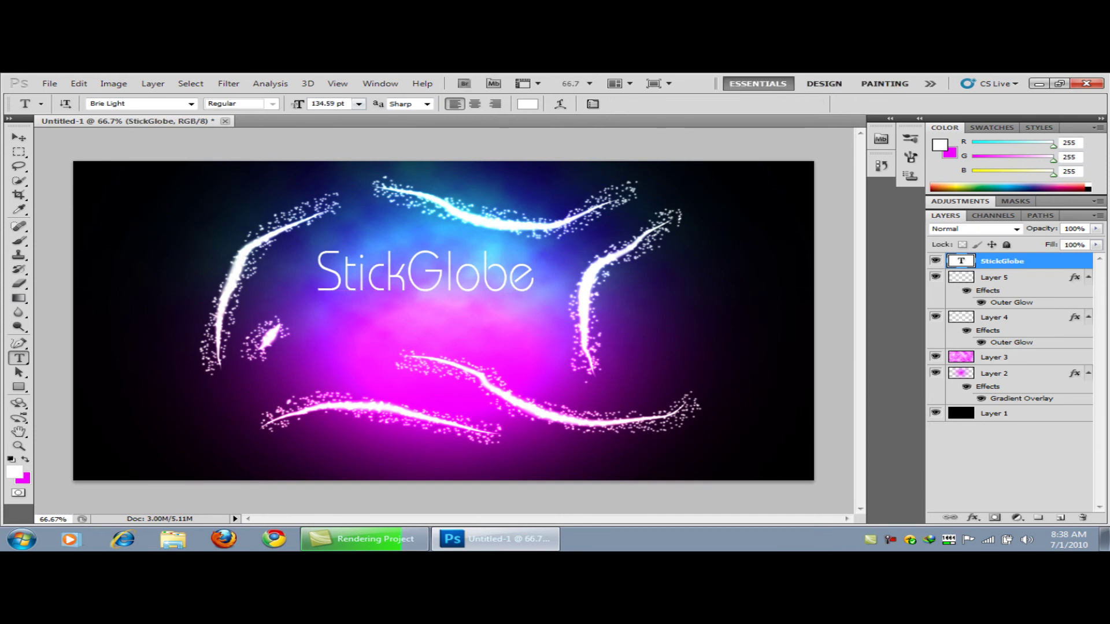
# Paste the outer glow onto the title, scale it to 134.59 pt, and begin Save As
pyautogui.rightClick(993, 261)
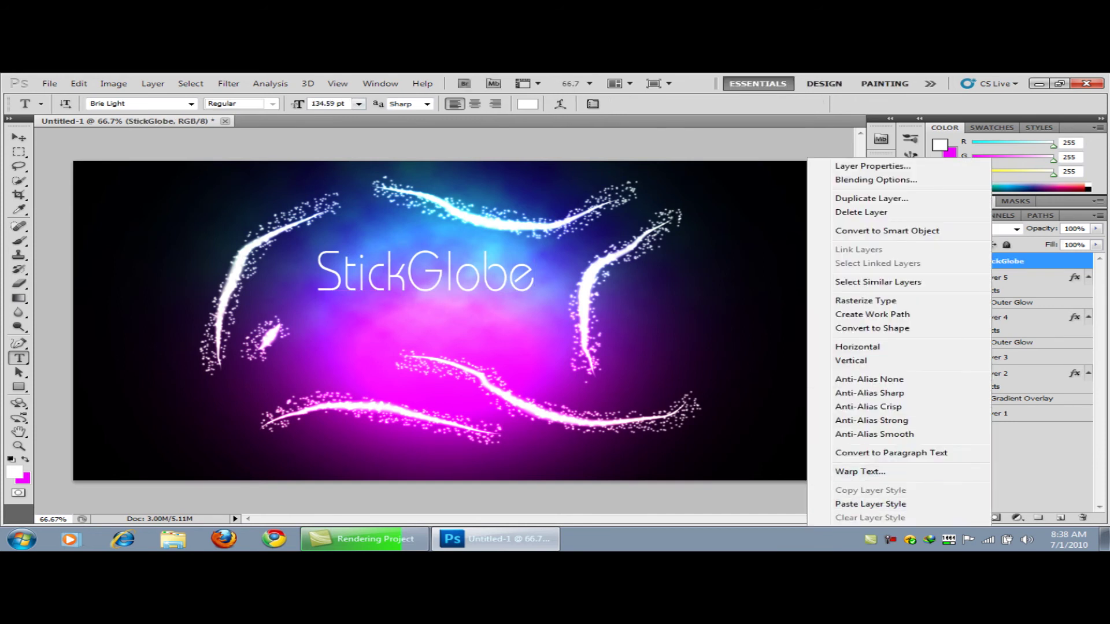
pyautogui.click(855, 504)
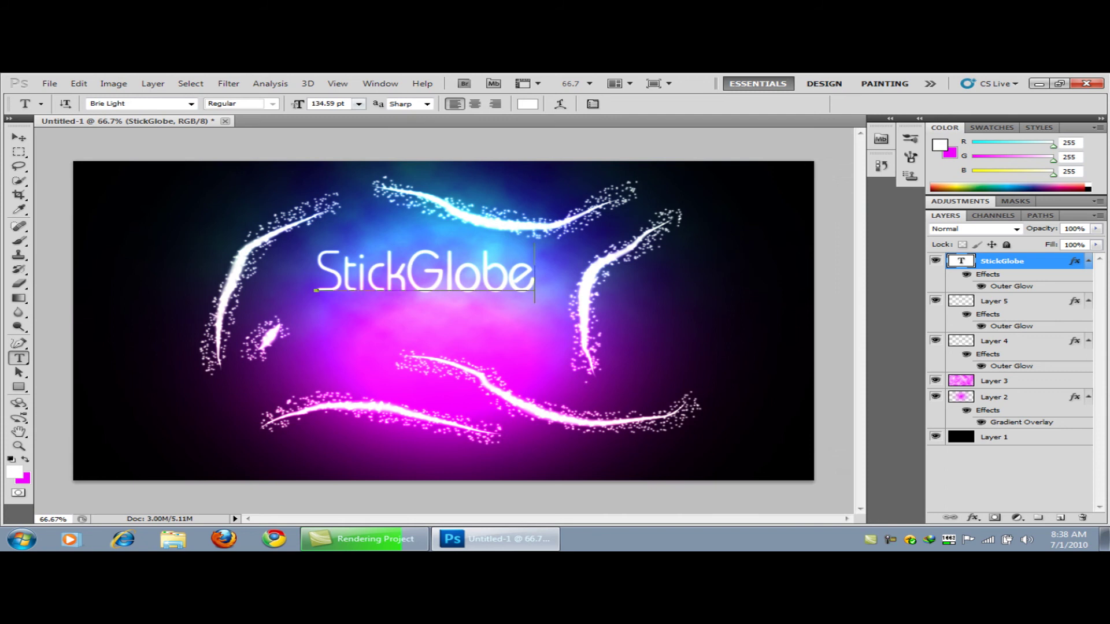
pyautogui.click(428, 273)
pyautogui.moveTo(439, 329); pyautogui.dragTo(439, 353)
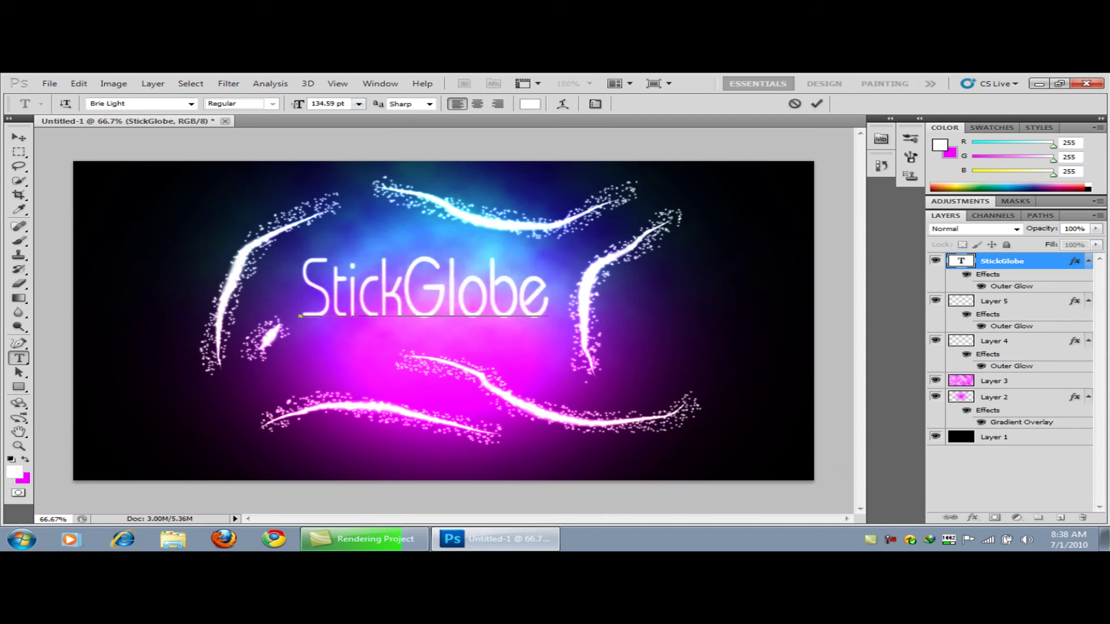
pyautogui.click(50, 84)
pyautogui.click(93, 120)
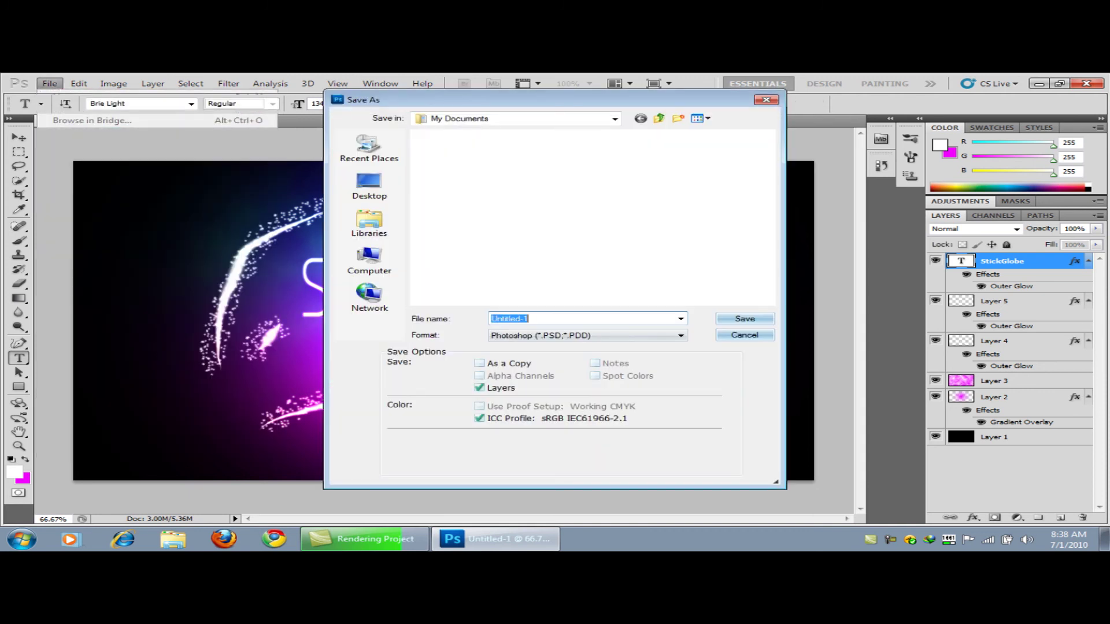
# Save the artwork as JPEG 'StickGLobe' at quality 12, then browse to Downloads in Explorer
pyautogui.click(586, 335)
pyautogui.click(543, 420)
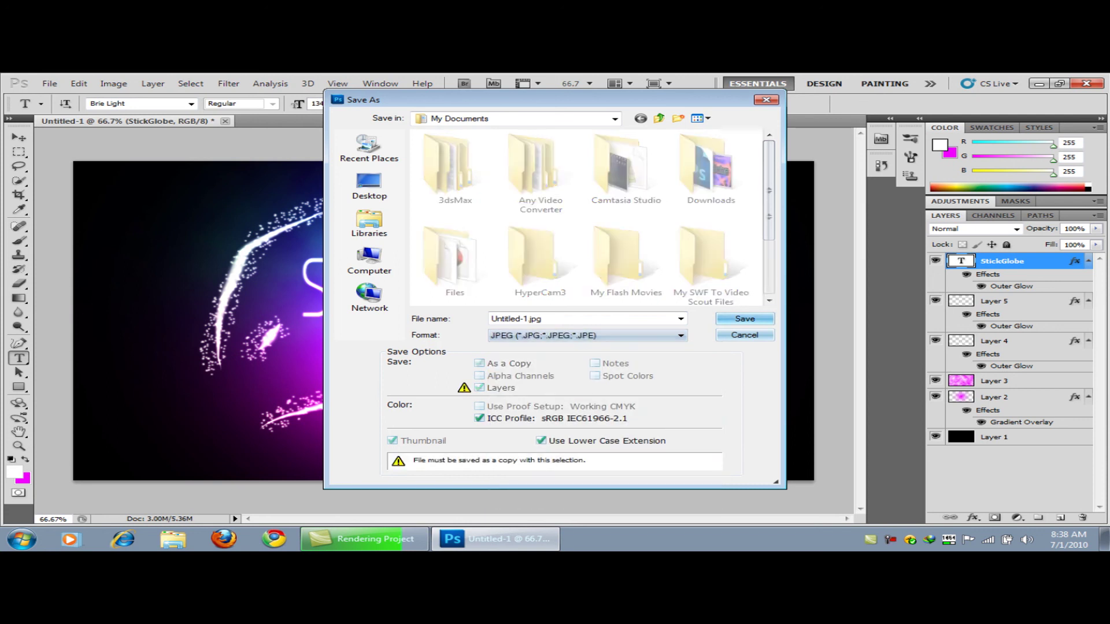
pyautogui.write('StickGLobe')
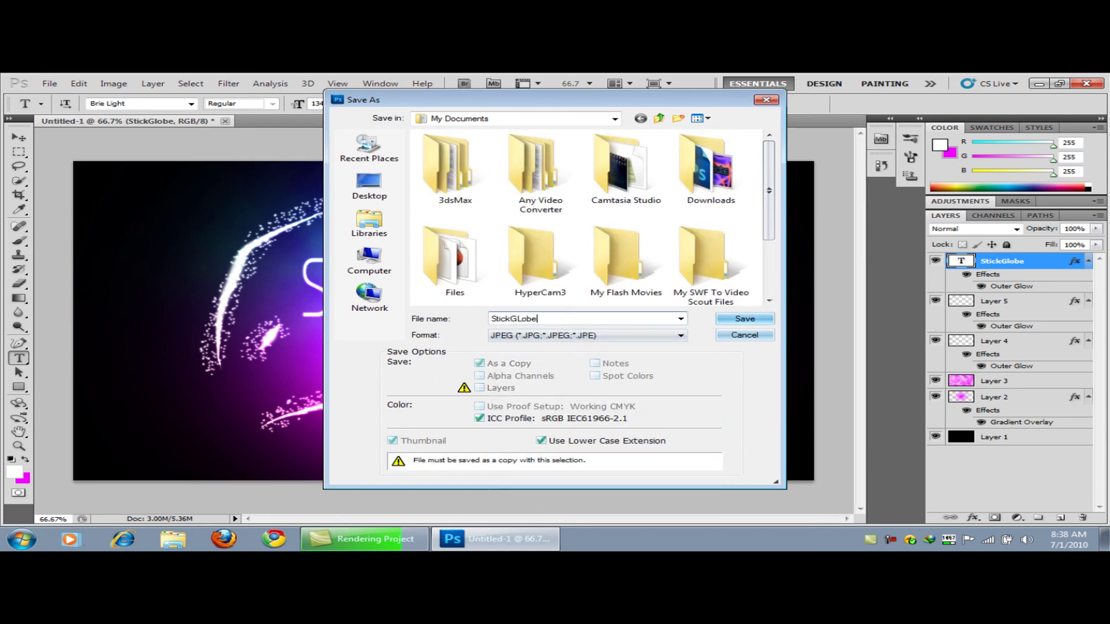
pyautogui.press('Return')
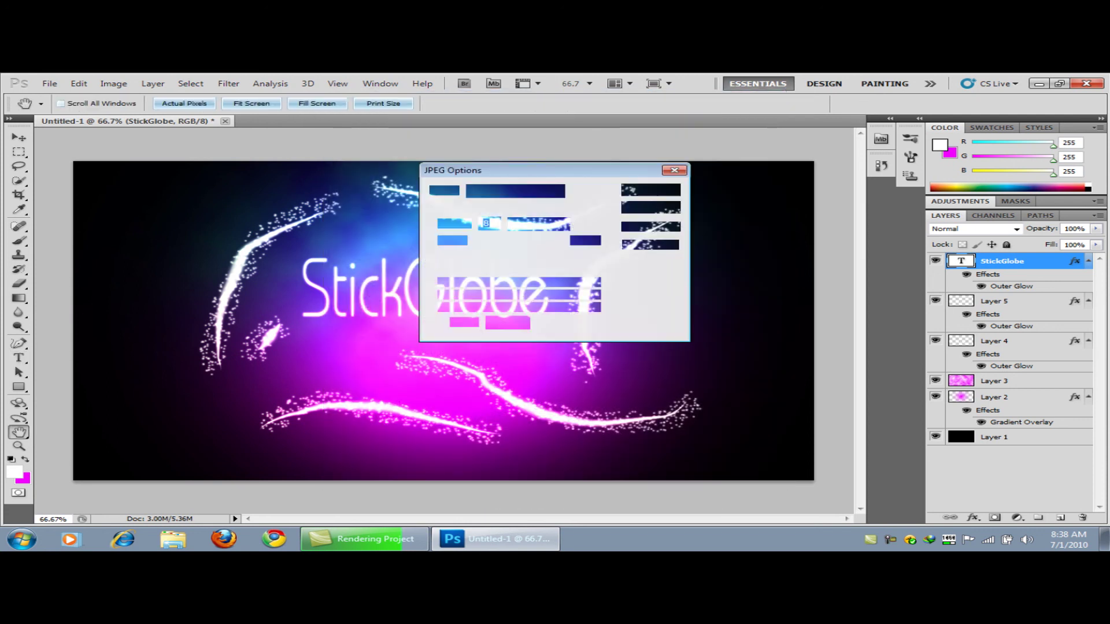
pyautogui.write('12')
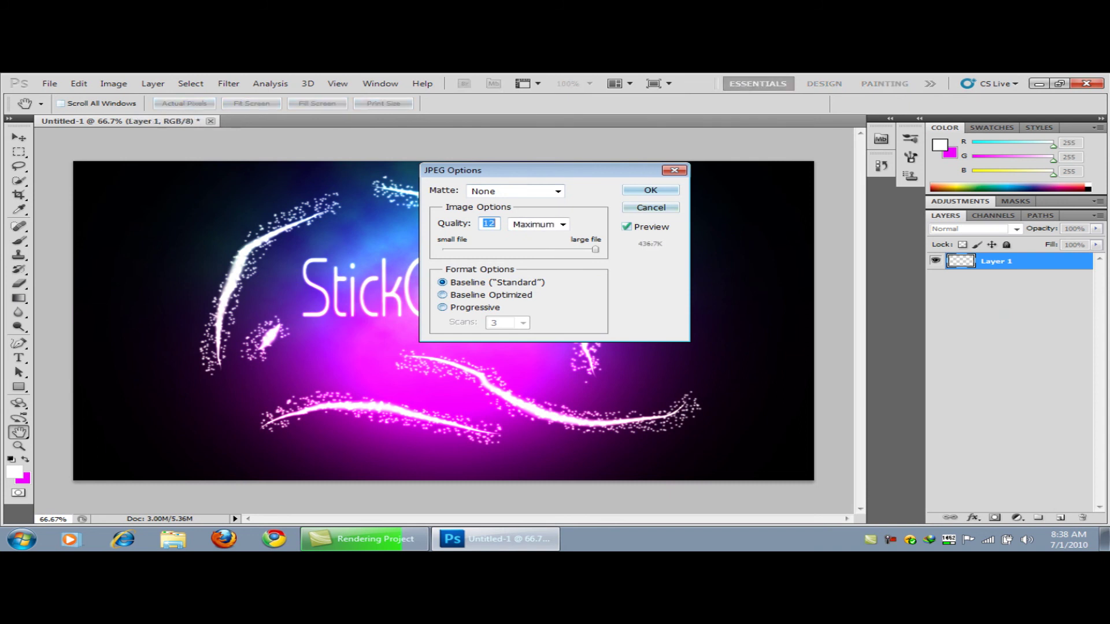
pyautogui.press('Return')
pyautogui.click(173, 539)
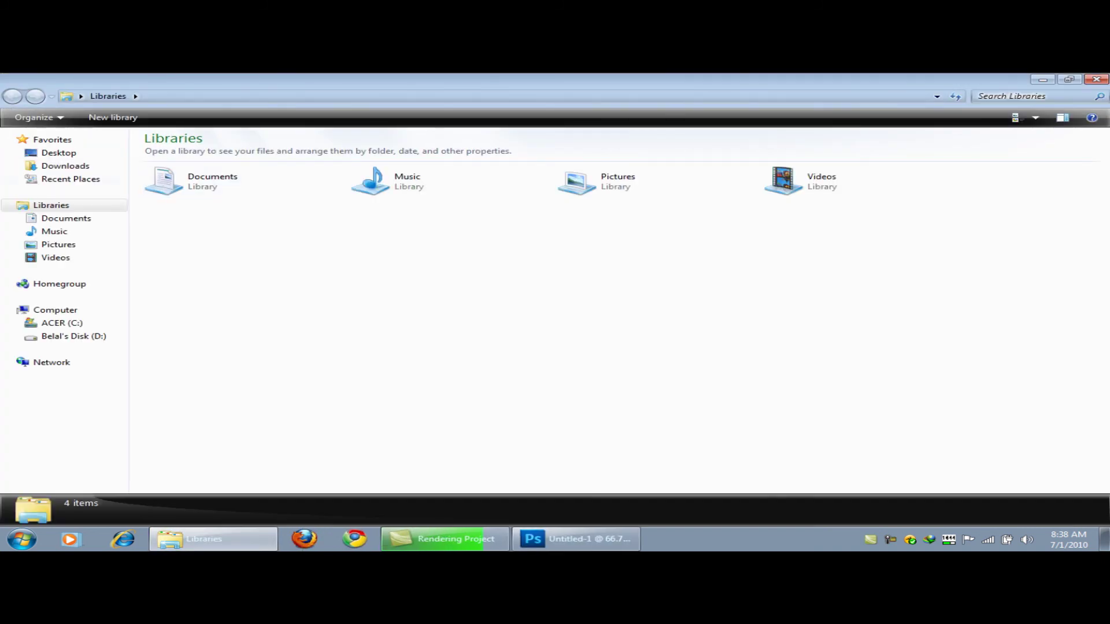
pyautogui.click(65, 166)
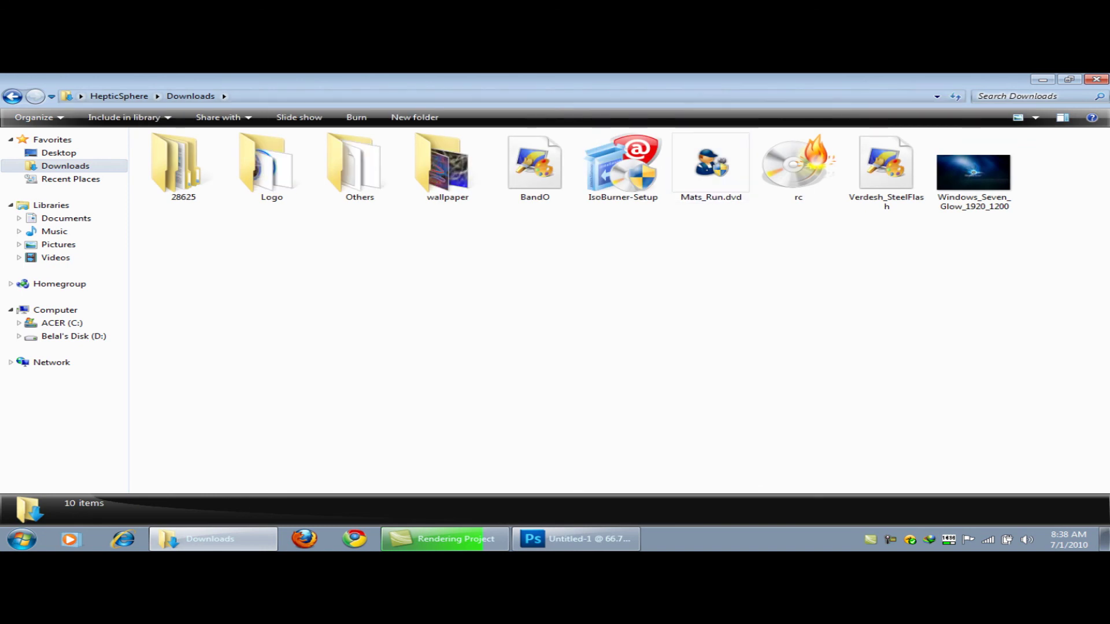
# Set the StickGlobe JPEG in Documents as desktop background, view it, then return to Photoshop
pyautogui.click(65, 218)
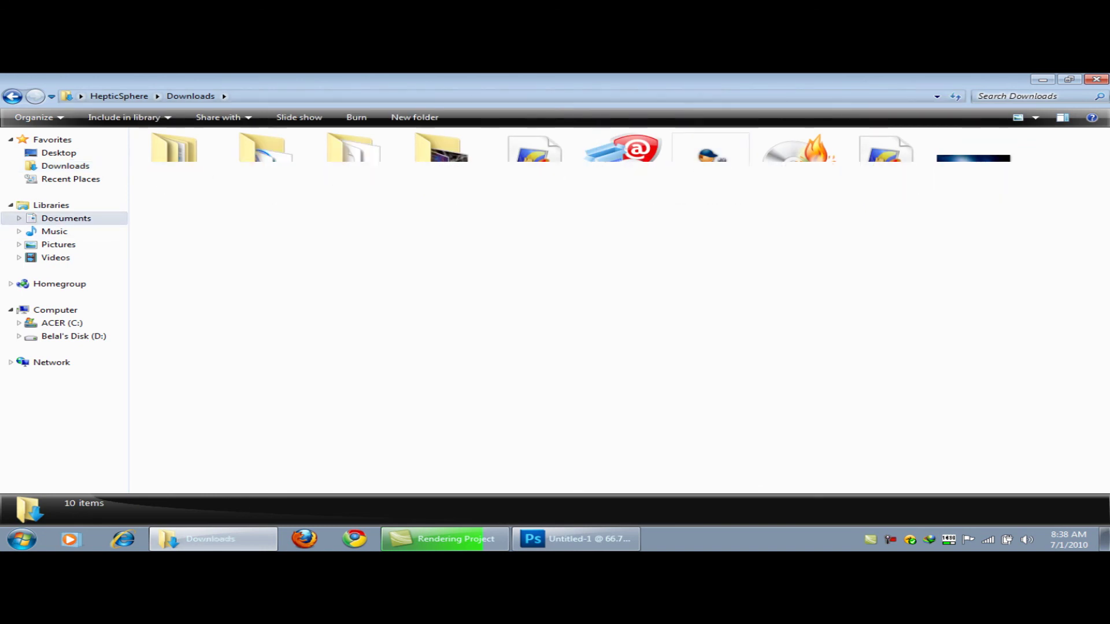
pyautogui.rightClick(409, 280)
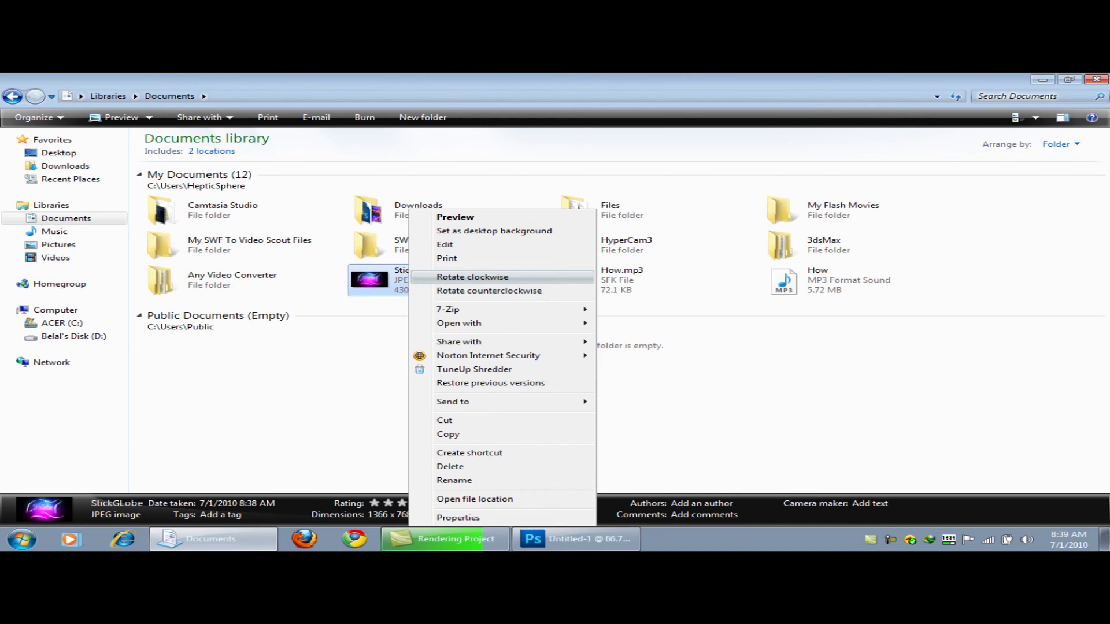
pyautogui.click(494, 231)
pyautogui.click(1042, 79)
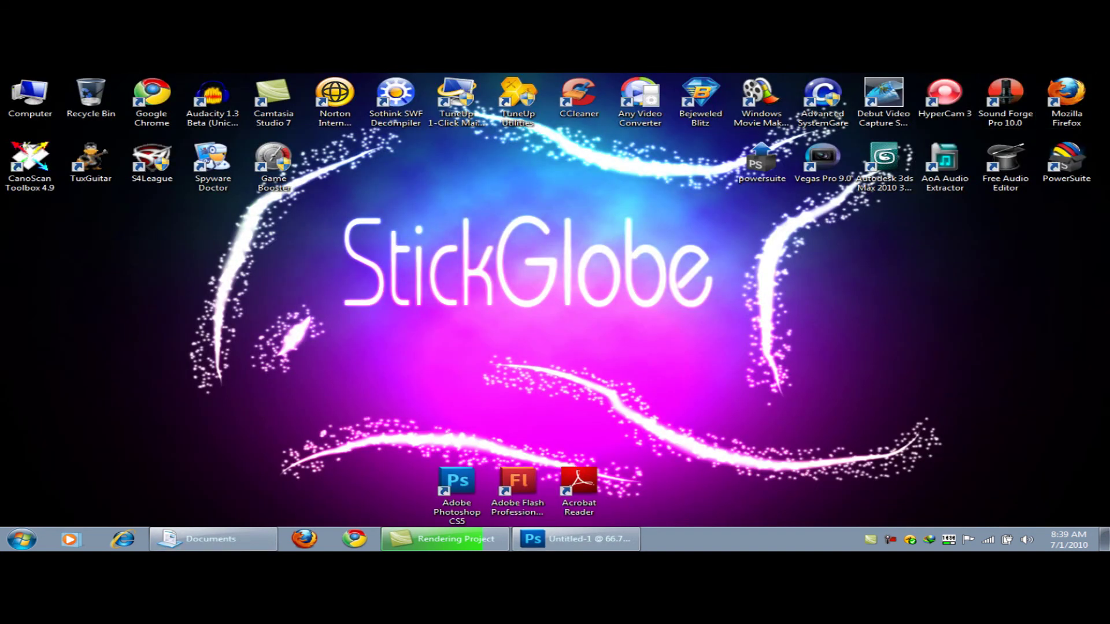
pyautogui.click(577, 538)
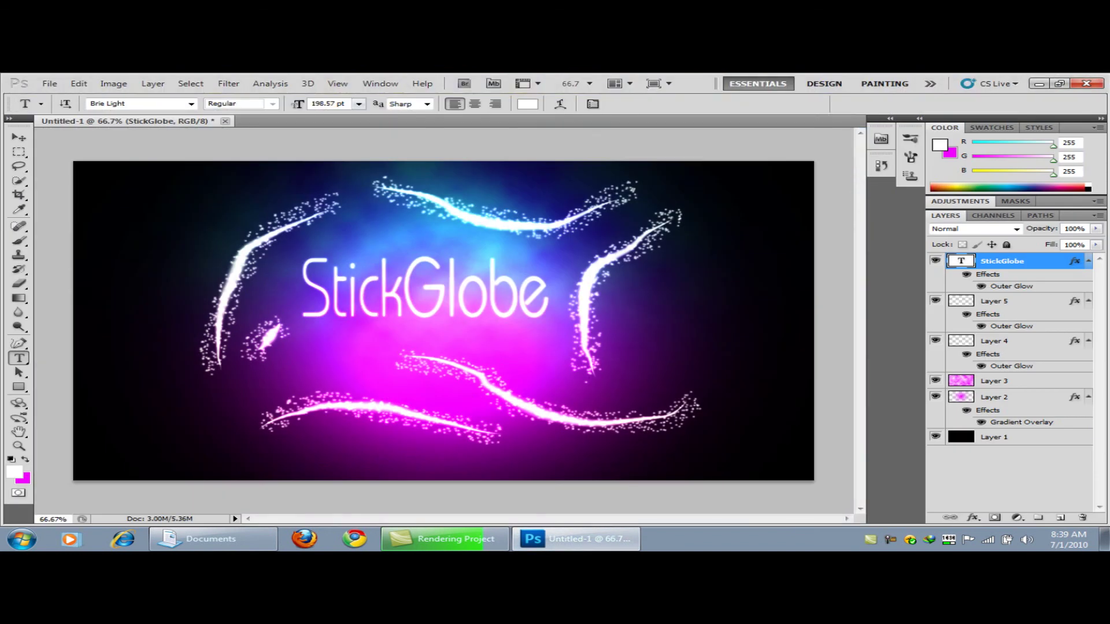
# Add 'Thanks For Watching' under the title, shift it left, and type 'PEACE :D'
pyautogui.click(313, 351)
pyautogui.write('Thanks For Watching')
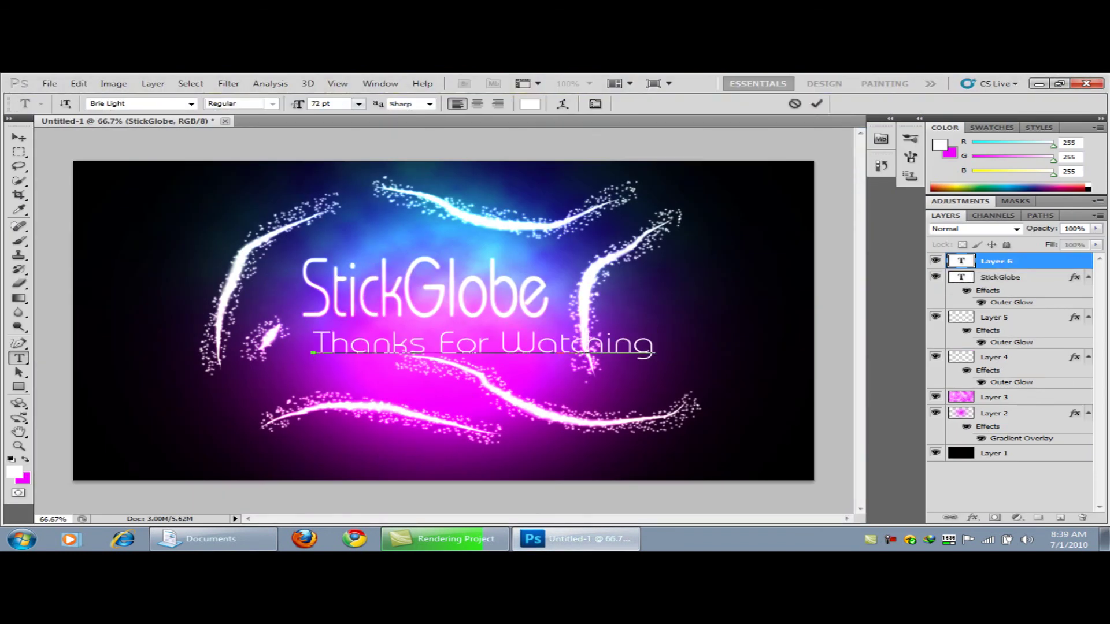
pyautogui.moveTo(463, 344); pyautogui.dragTo(426, 344)
pyautogui.write('PEA')
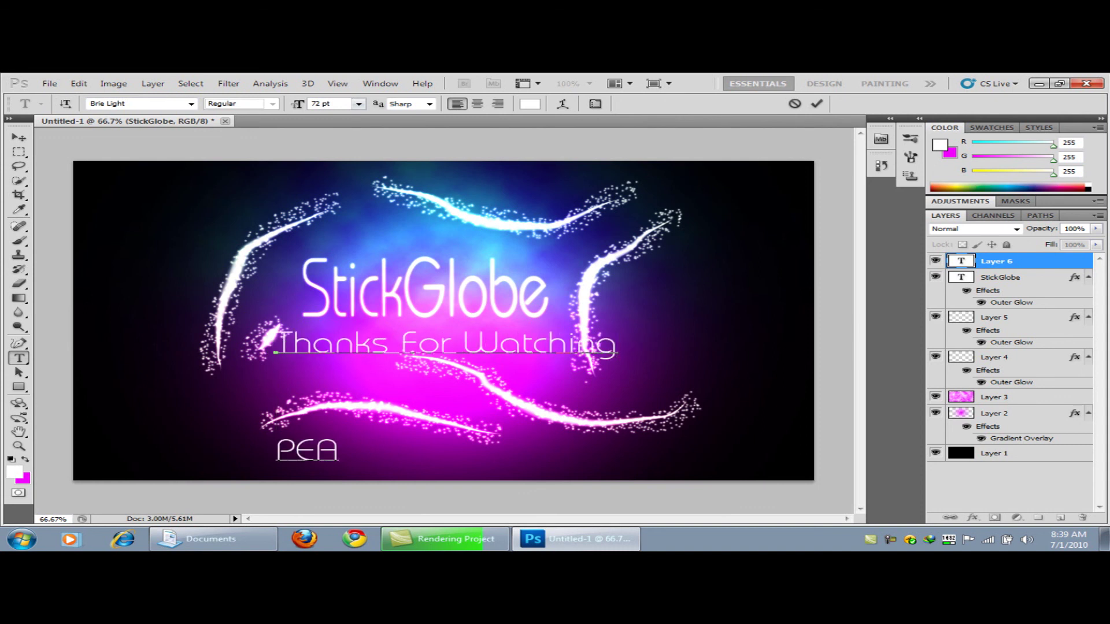